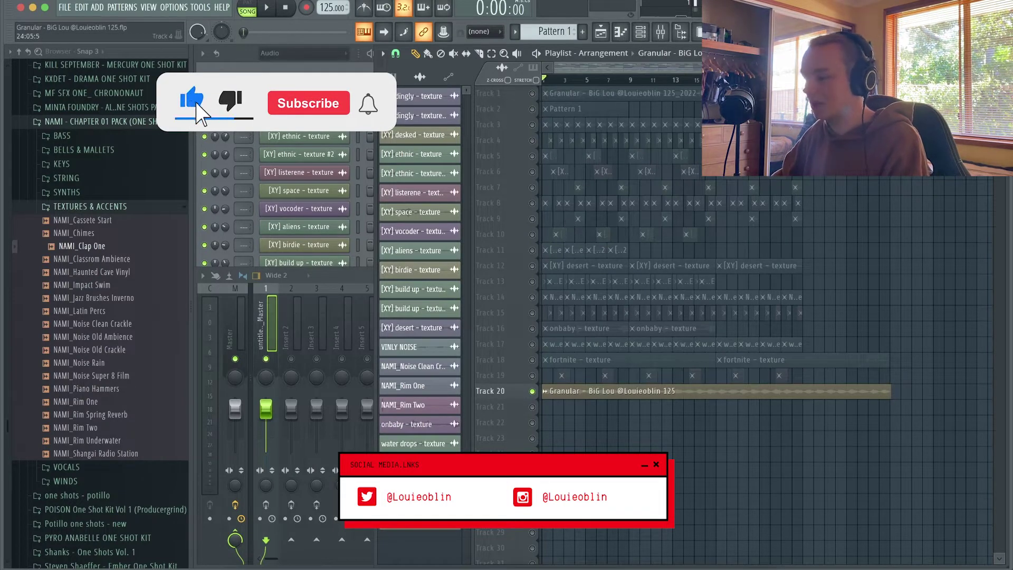
Solo Track 3 and view the channel settings of its [XY] dingly texture clip
scroll(525, 157, up, 3)
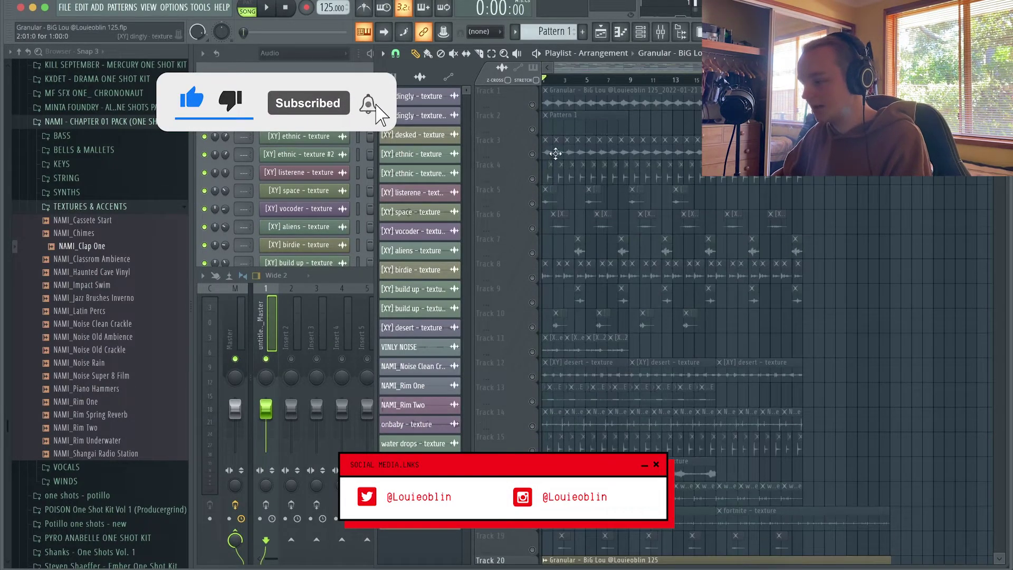
click(559, 140)
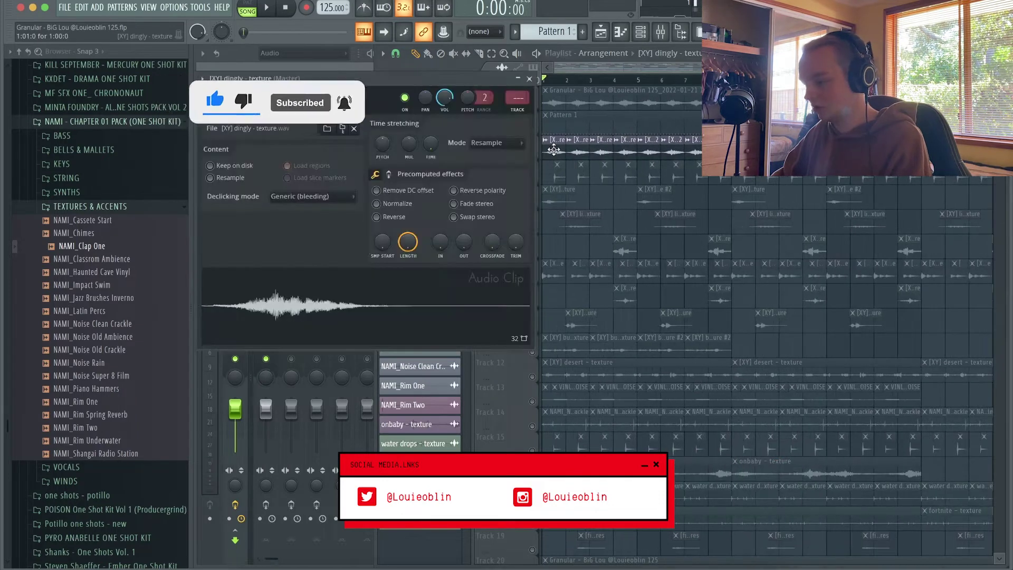
click(530, 79)
scroll(586, 141, down, 2)
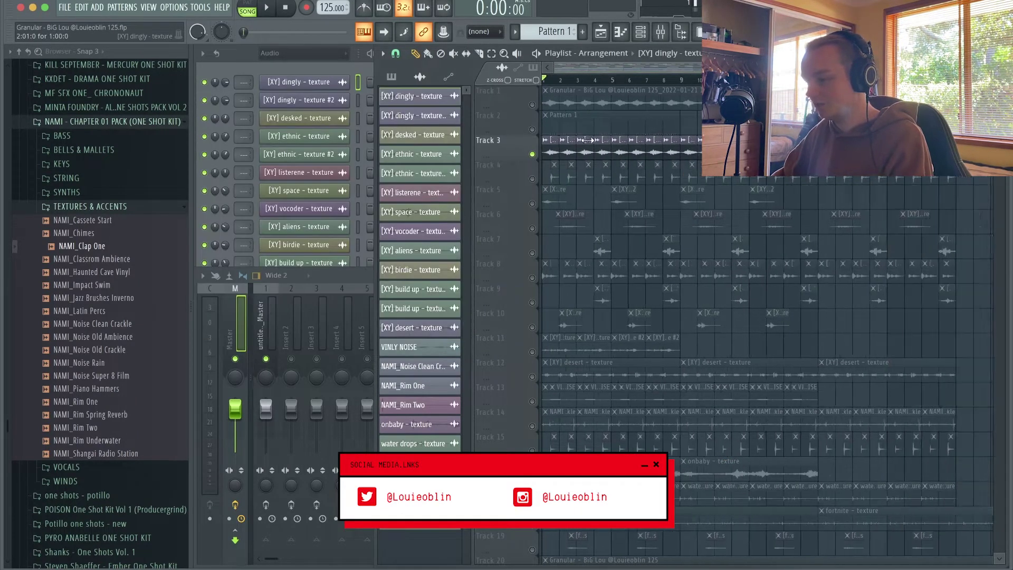
scroll(581, 150, up, 2)
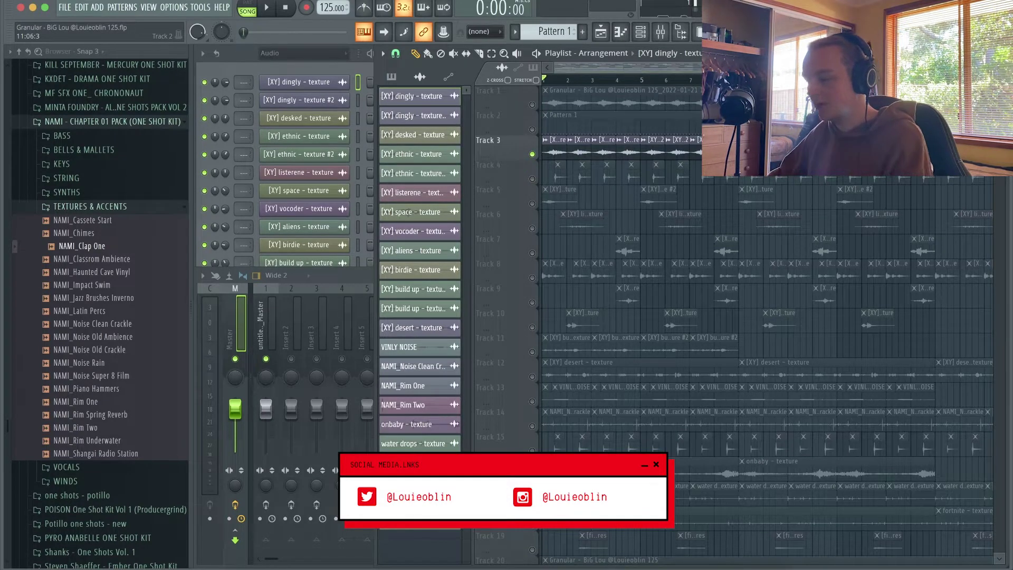
Solo Track 4 to listen to the [XY] desked texture, and restore all tracks after stopping playback
right_click(532, 179)
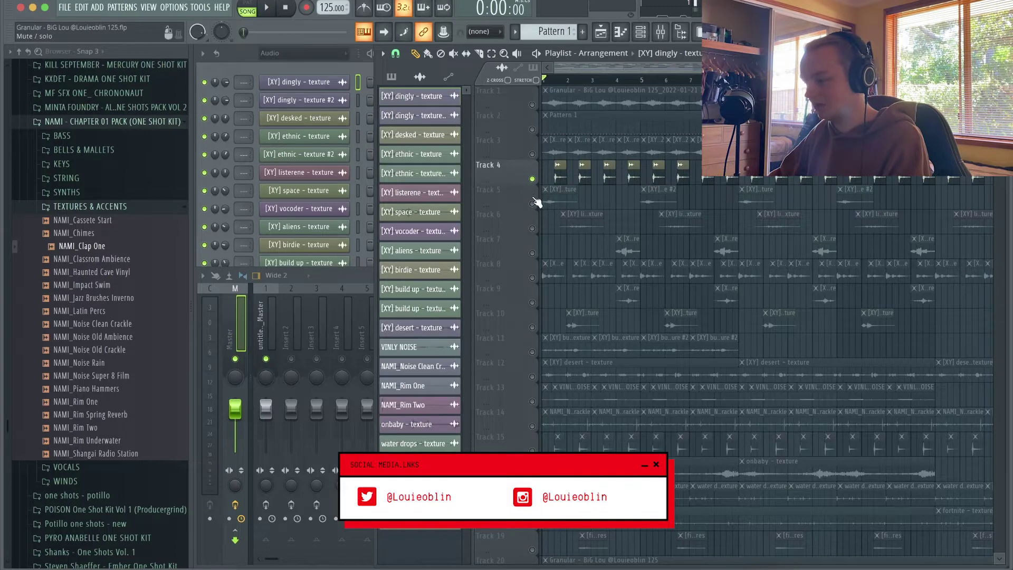
scroll(637, 196, up, 3)
key(space)
scroll(570, 241, down, 3)
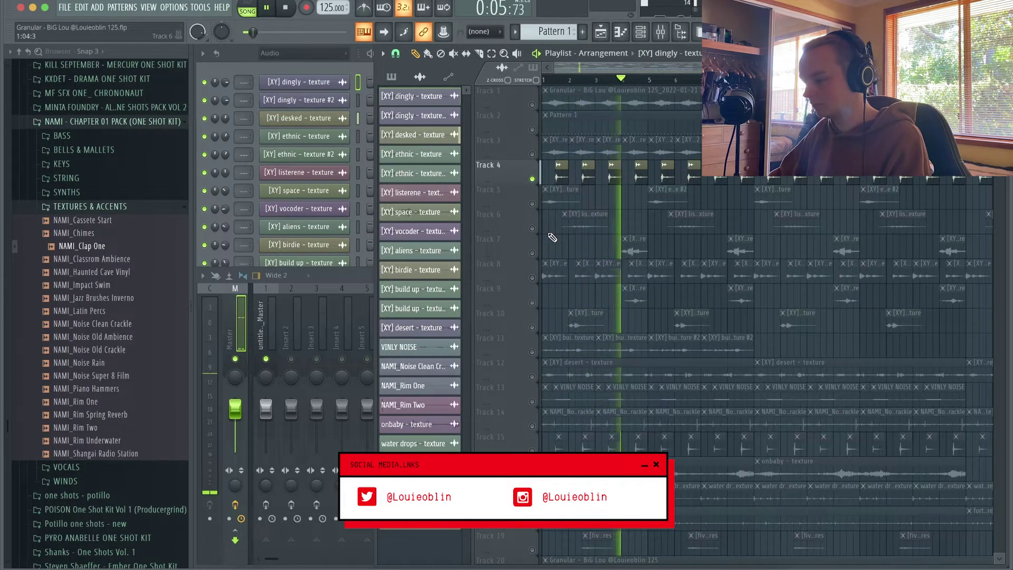
key(space)
ctrl+click(532, 178)
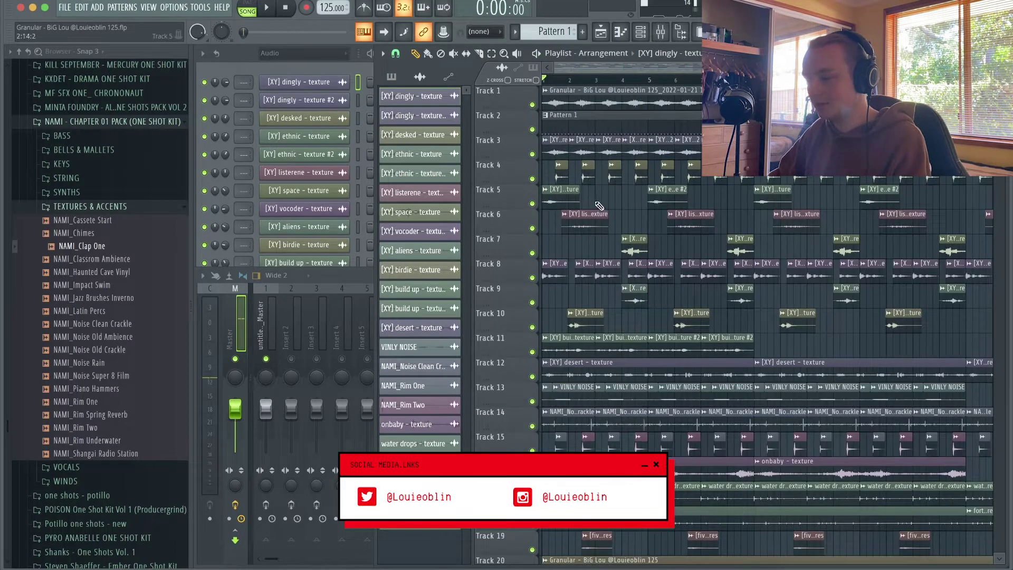
Audition the first [XY] ethnic texture clip on Track 5 on its own, restarting it once
click(540, 201)
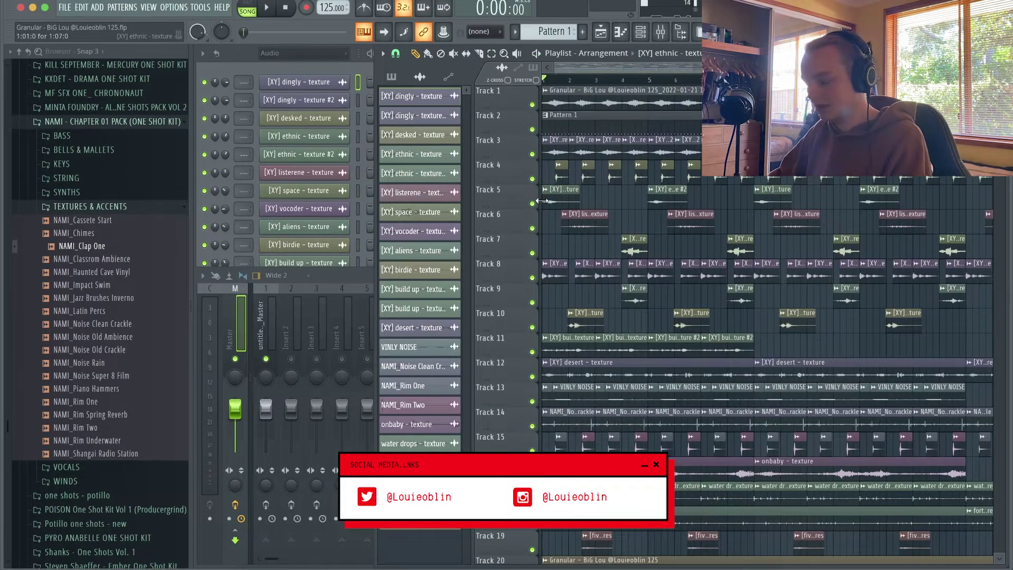
key(space)
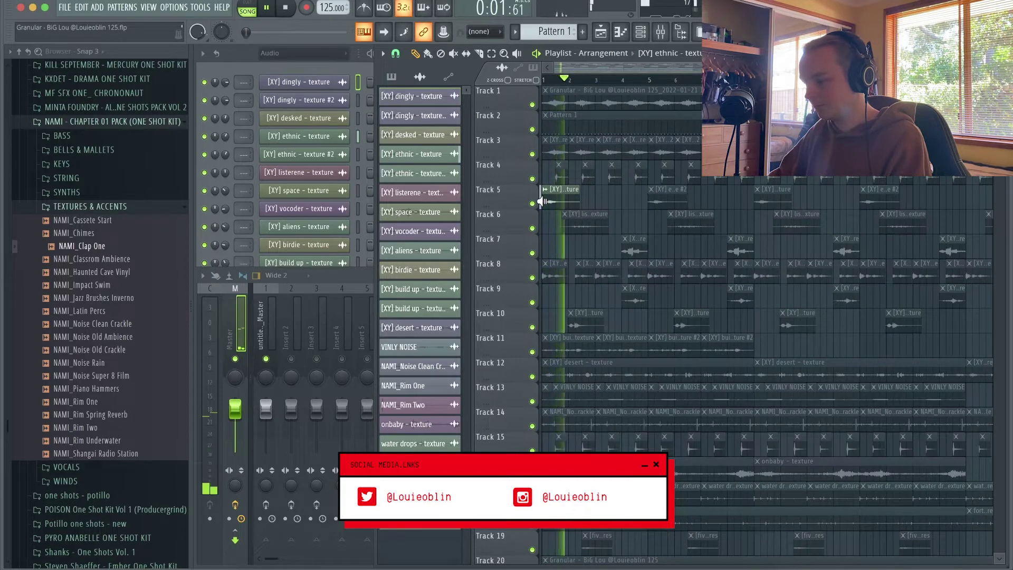
key(space)
key(space)
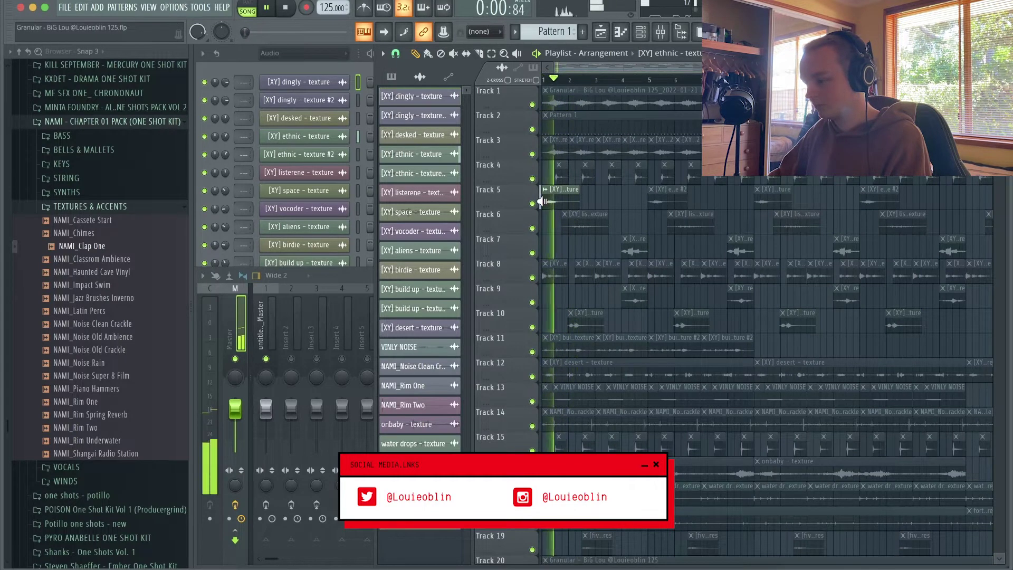
key(space)
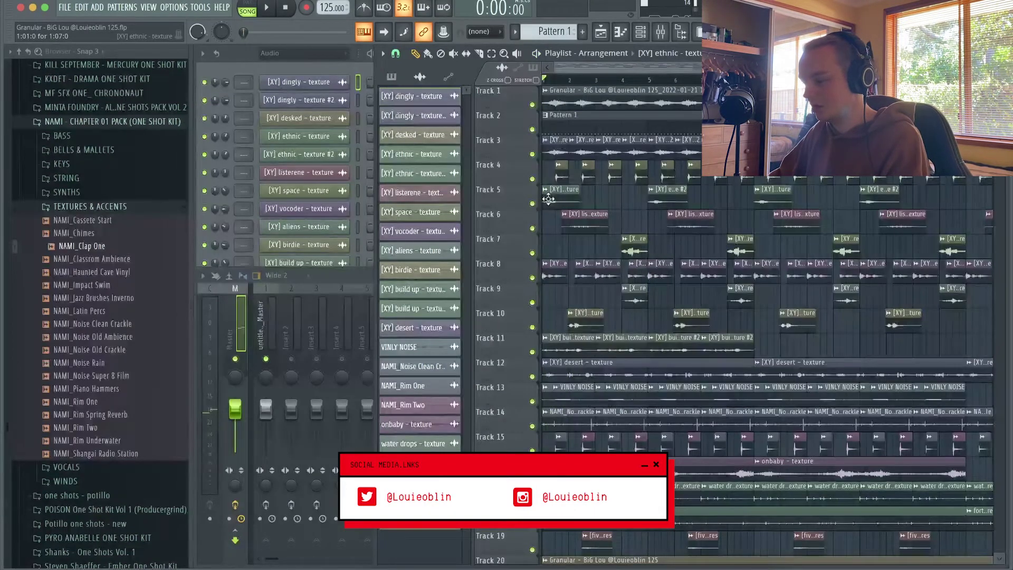
scroll(545, 211, down, 3)
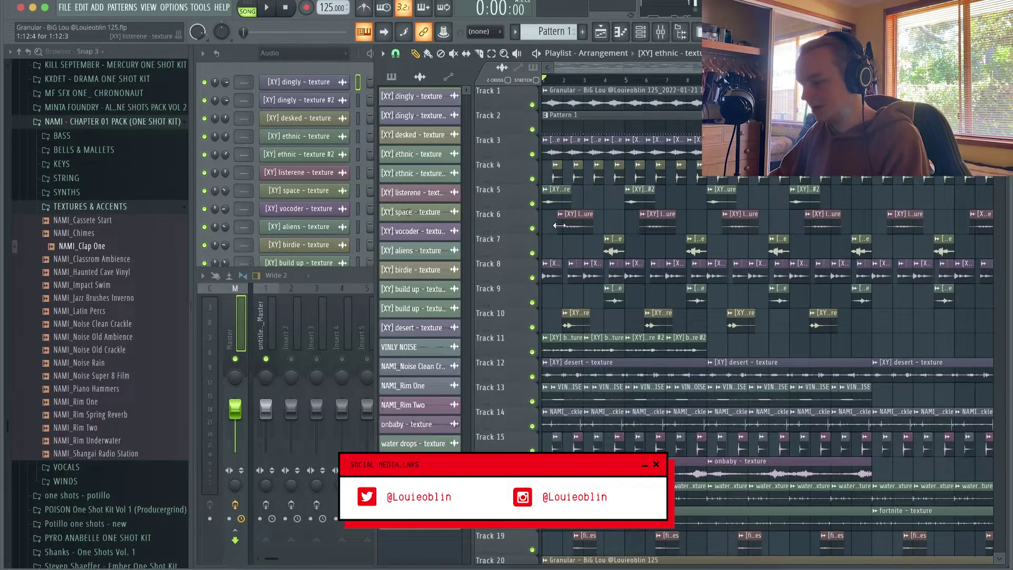
Audition the first [XY] listerene texture clip on Track 6 on its own
click(559, 225)
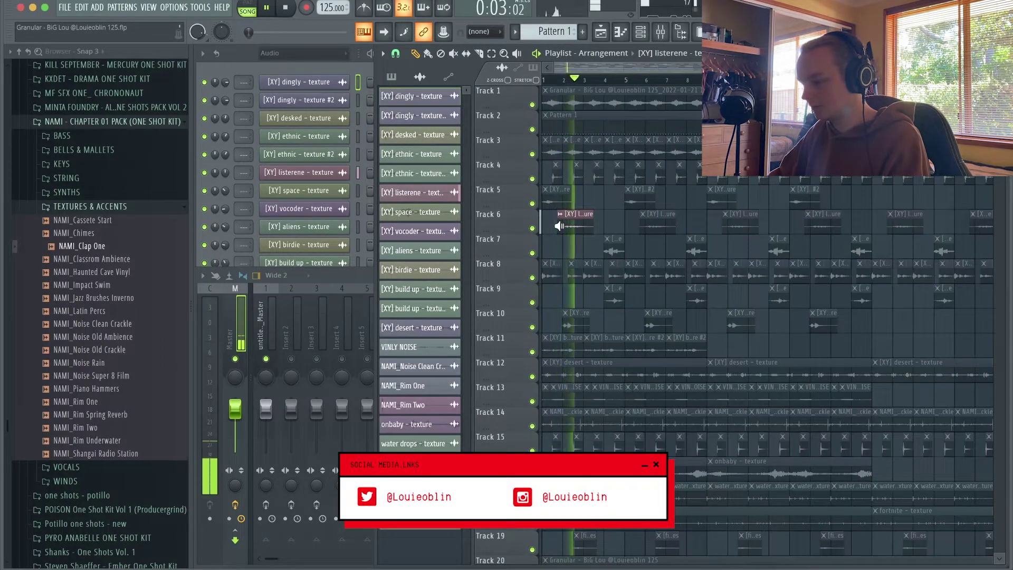
click(558, 225)
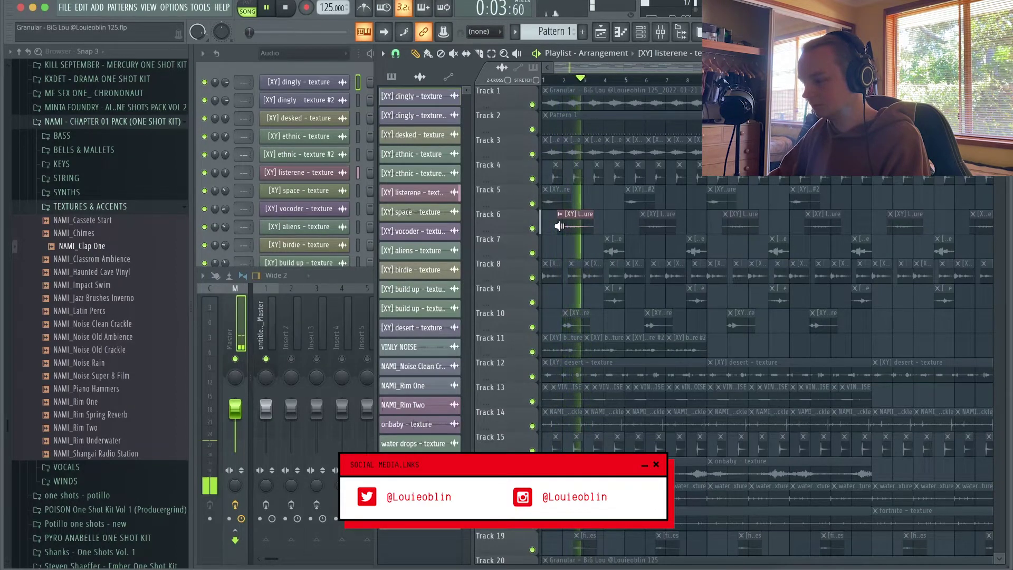
key(space)
scroll(559, 225, down, 3)
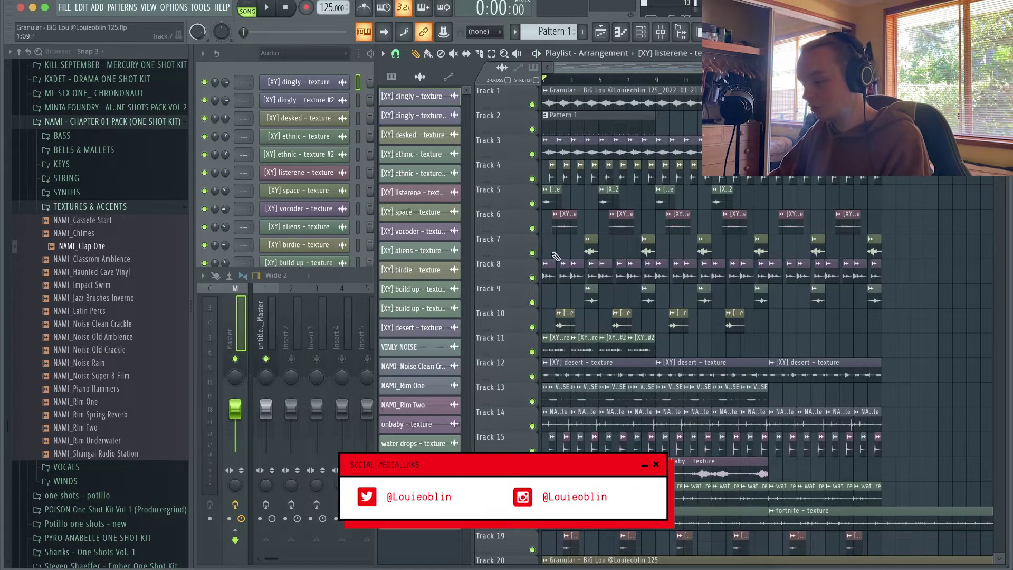
Audition the first [XY] space texture clip on Track 7 with the Playback tool
key(y)
click(586, 251)
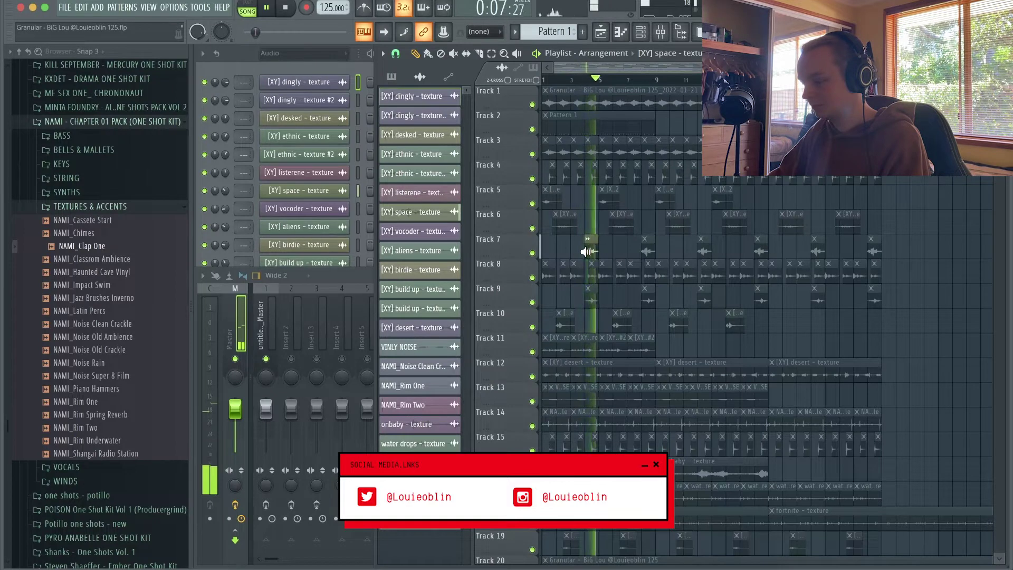
key(p)
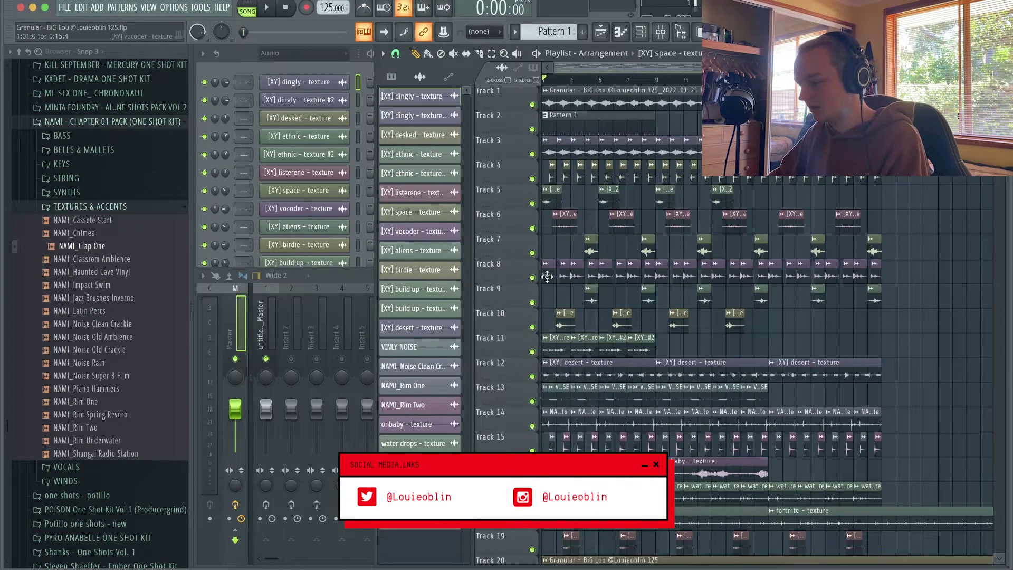
Audition the first [XY] vocoder texture clip on Track 8 on its own
scroll(559, 273, up, 3)
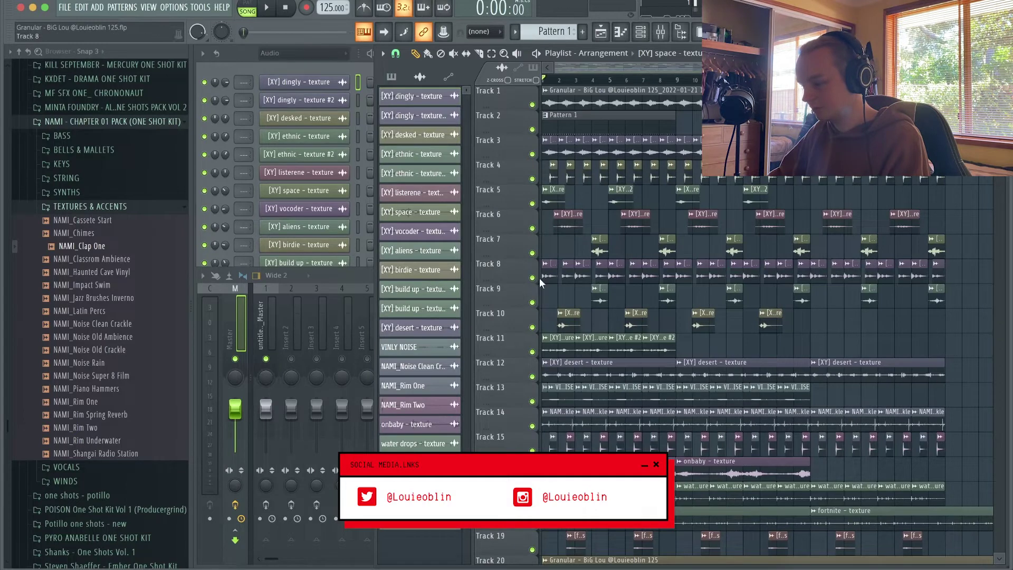
key(space)
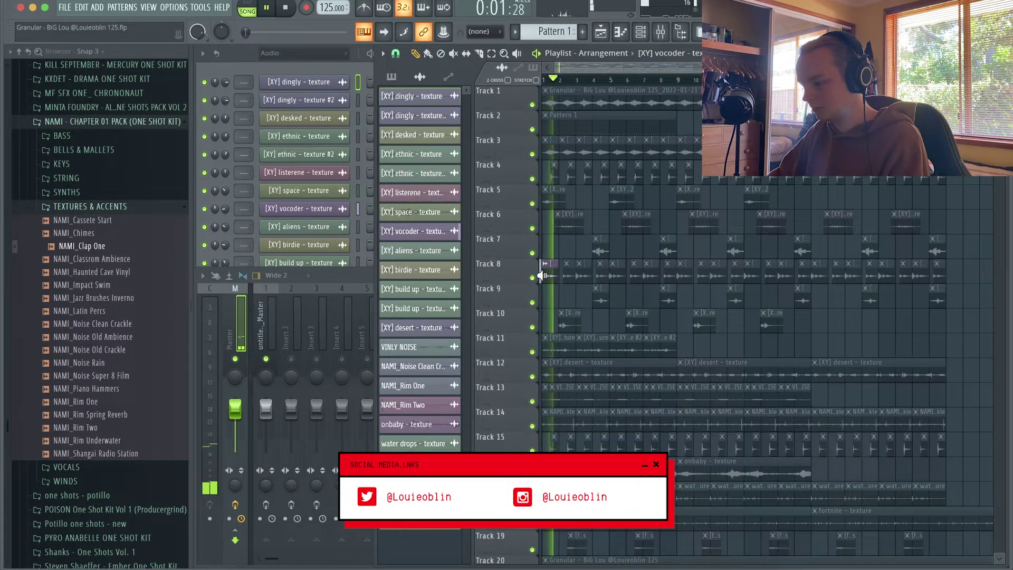
key(space)
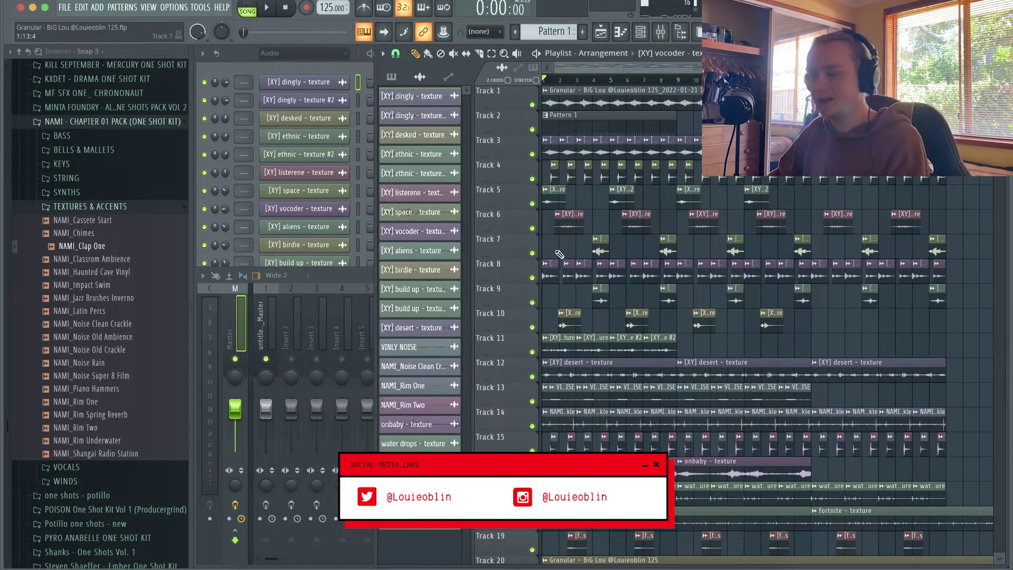
Examine the layout of the texture clips in the arrangement and the channel settings of the [XY] ethnic clip on Track 5
scroll(547, 290, up, 1)
scroll(547, 290, up, 3)
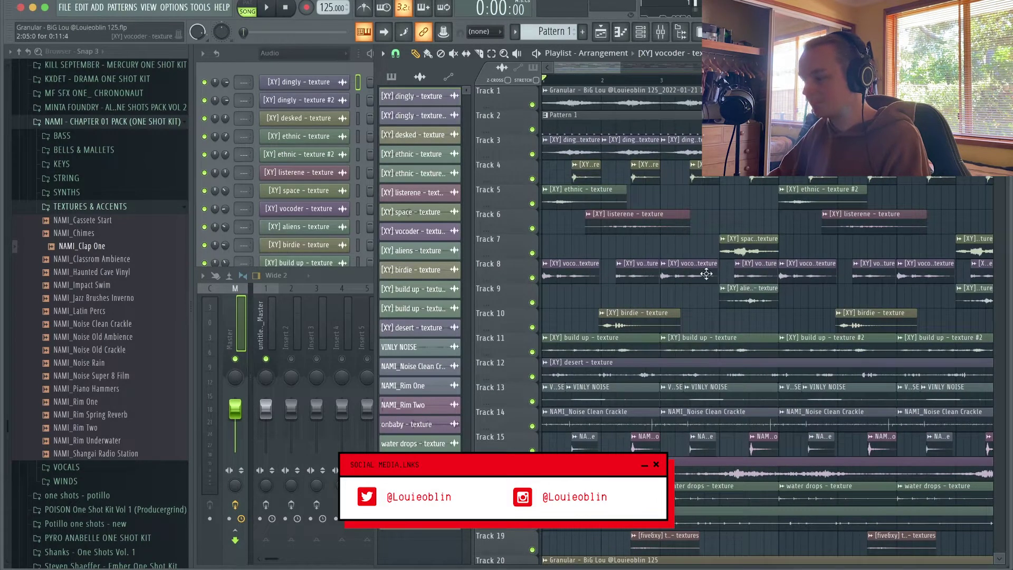
scroll(765, 296, down, 2)
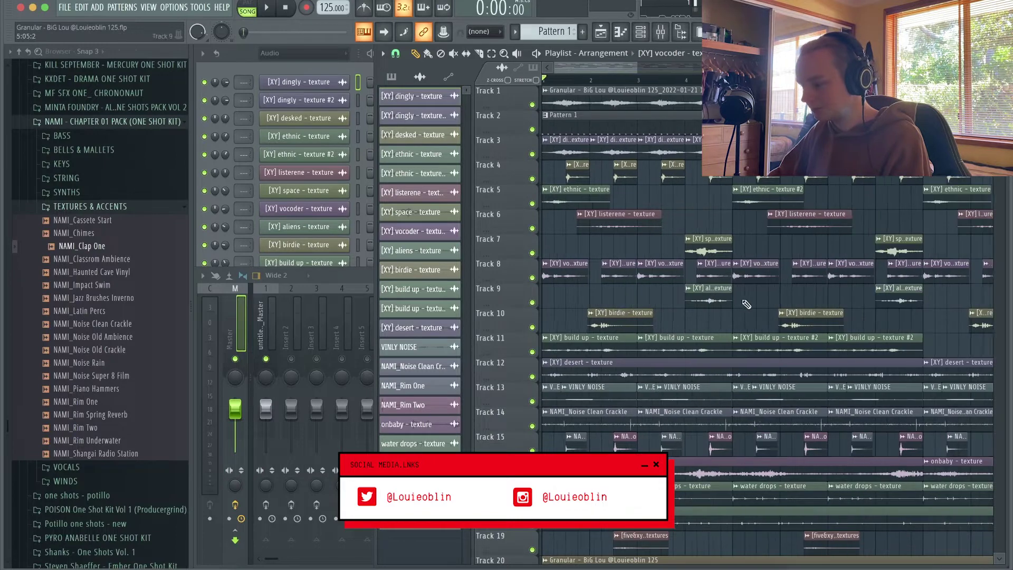
scroll(590, 326, up, 3)
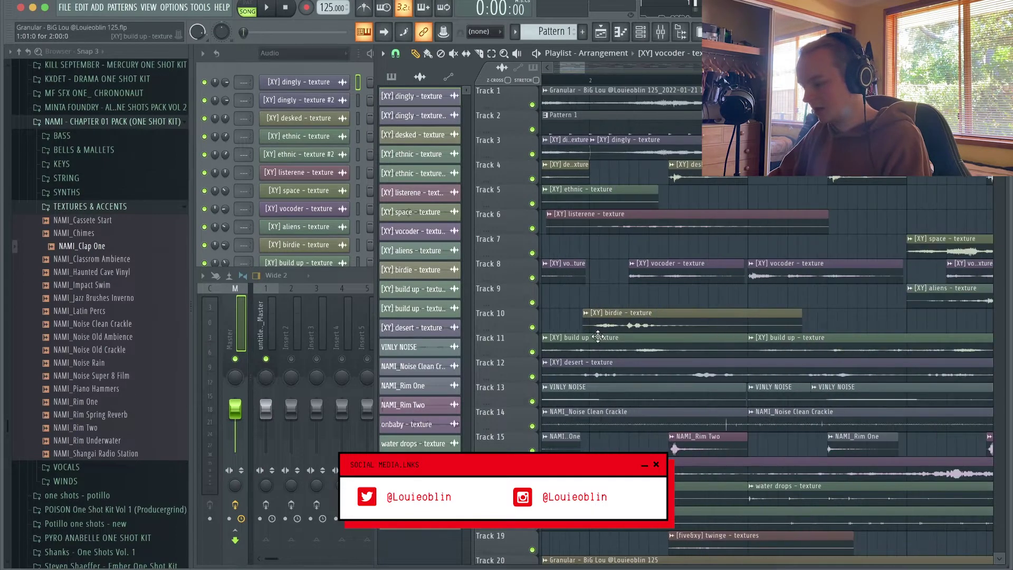
scroll(639, 305, down, 2)
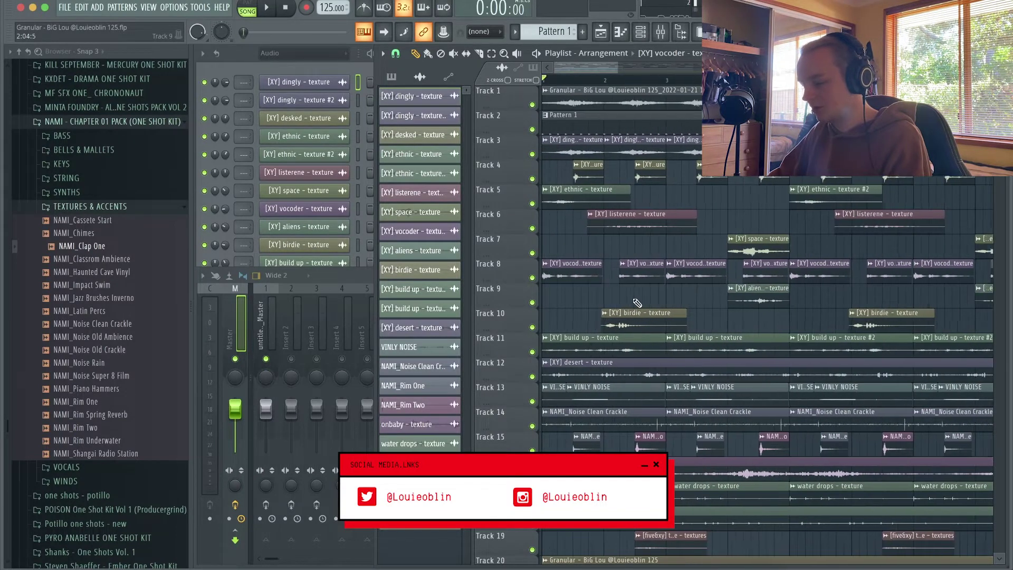
scroll(627, 301, down, 1)
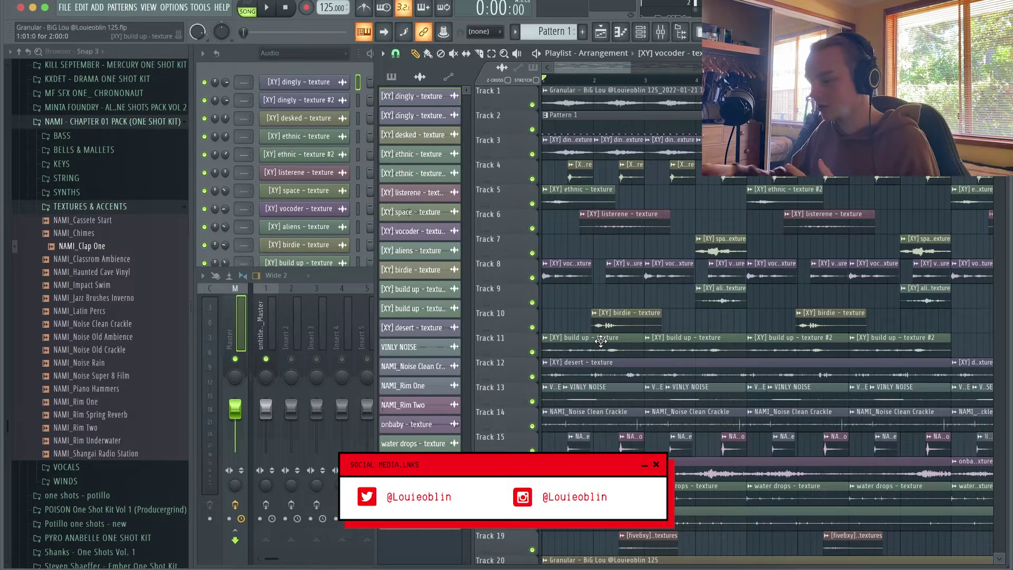
click(557, 196)
double_click(556, 197)
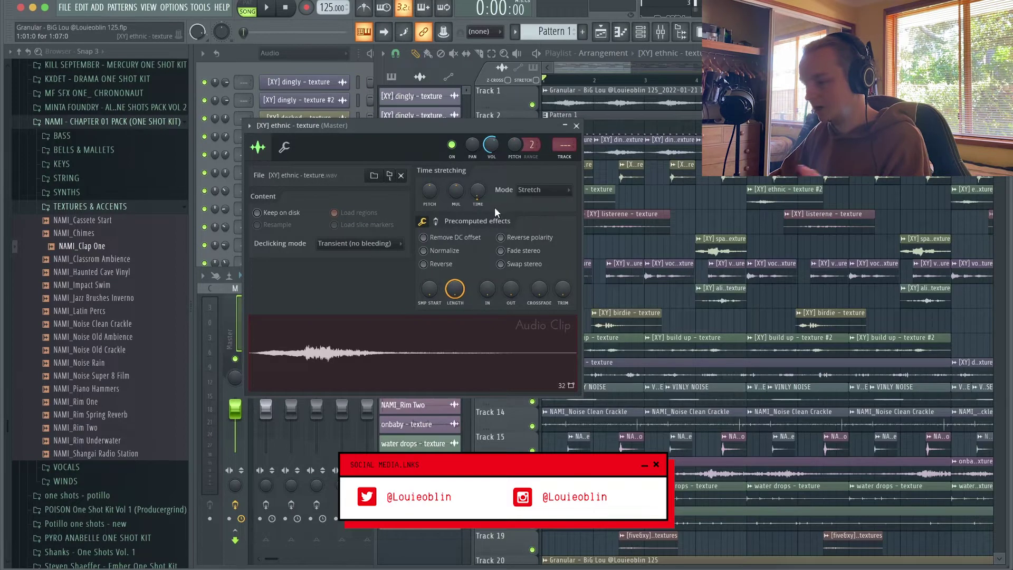
click(576, 126)
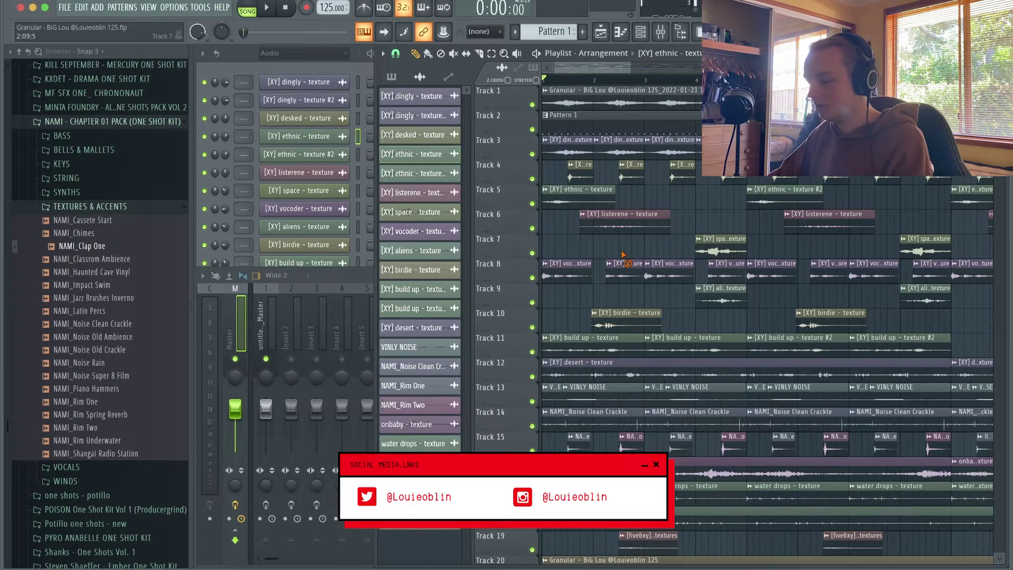
Audition the first [XY] aliens texture clip on Track 9 with the Playback tool
scroll(574, 256, down, 3)
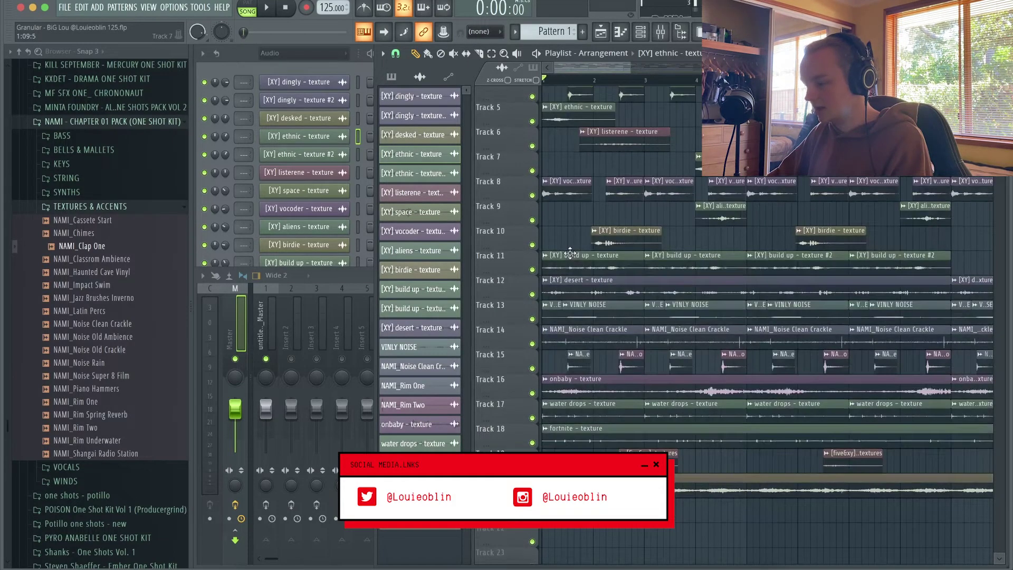
scroll(618, 236, up, 3)
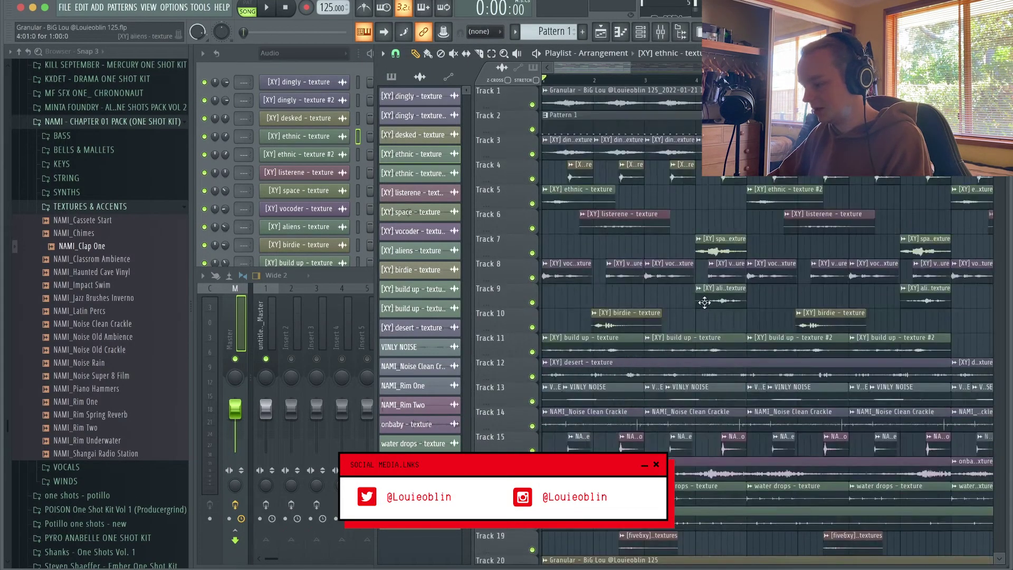
key(y)
drag(696, 300, 696, 300)
key(p)
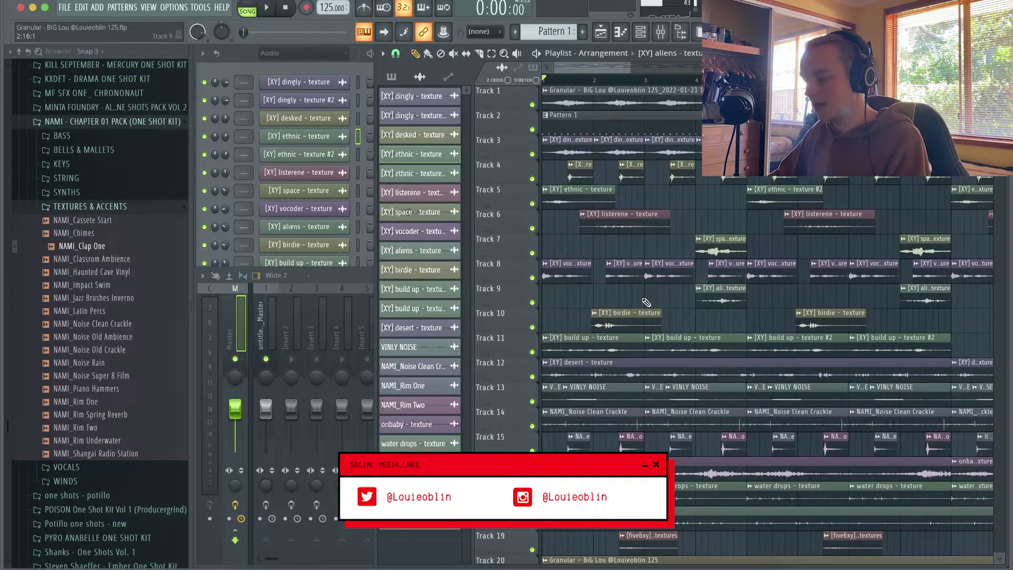
Audition the first [XY] birdie texture clip on Track 10 on its own
click(594, 325)
key(space)
drag(595, 326, 595, 326)
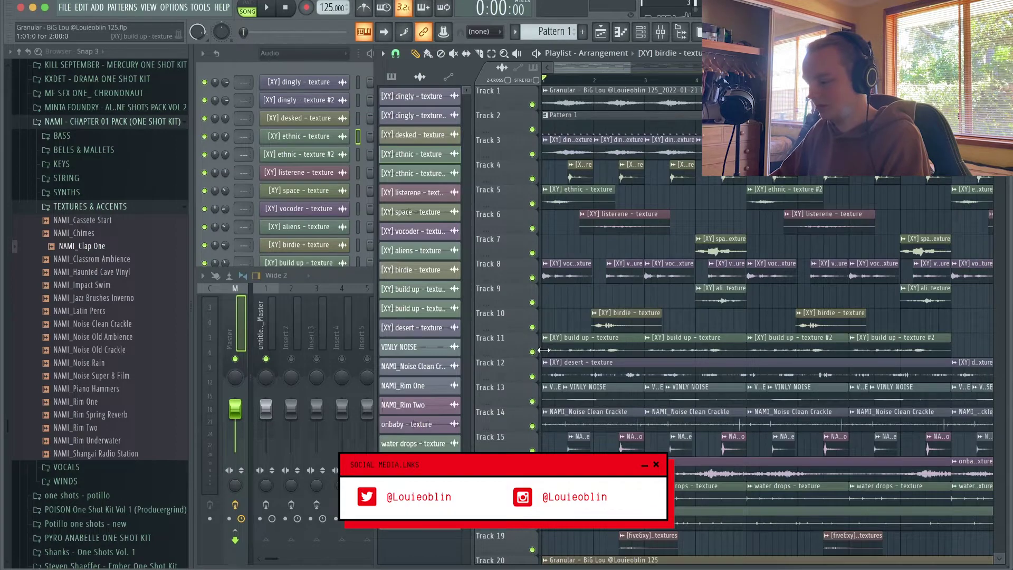
Audition the first [XY] build up texture clip on Track 11 on its own
key(space)
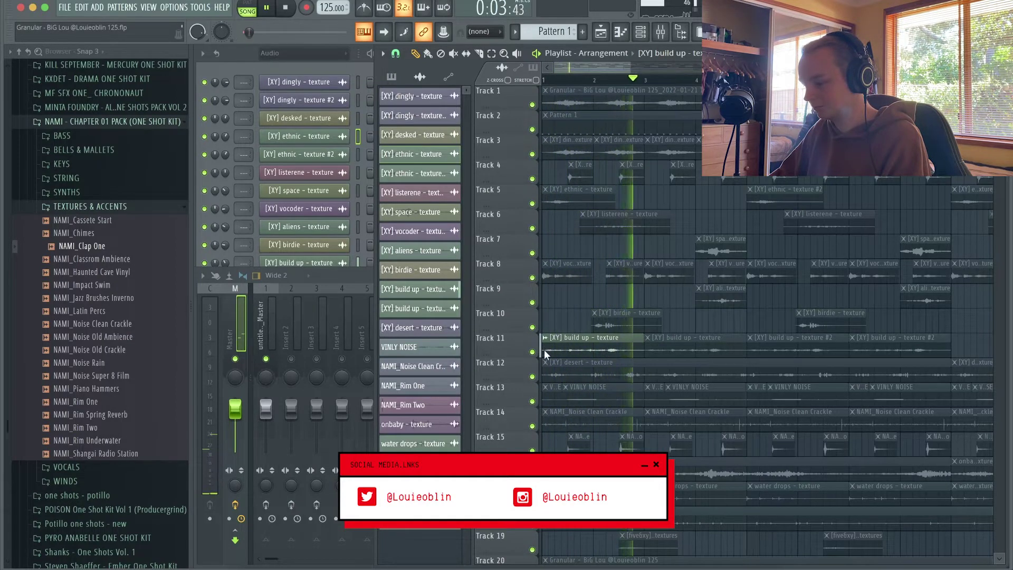
key(space)
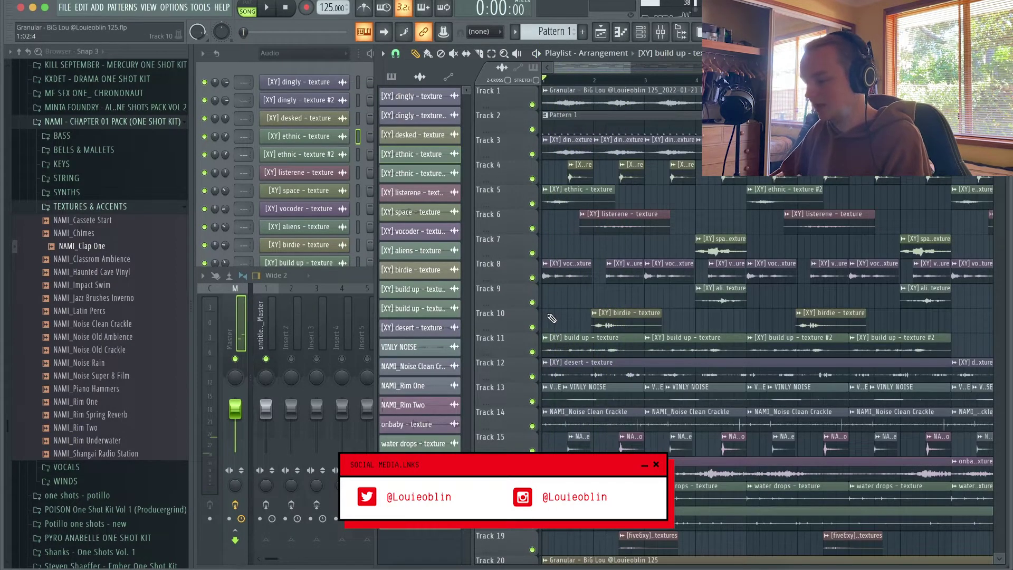
scroll(556, 324, down, 3)
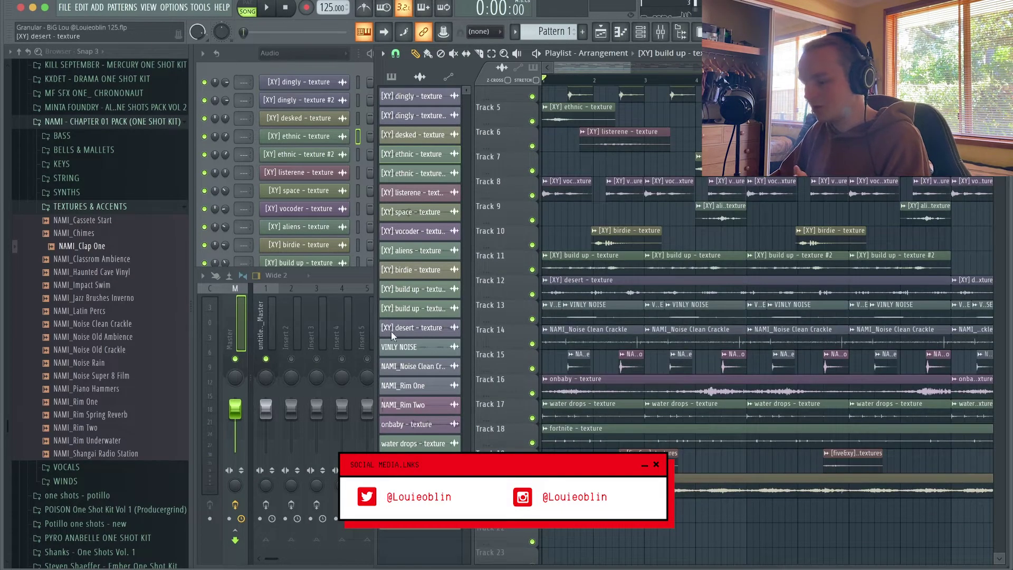
scroll(560, 239, up, 3)
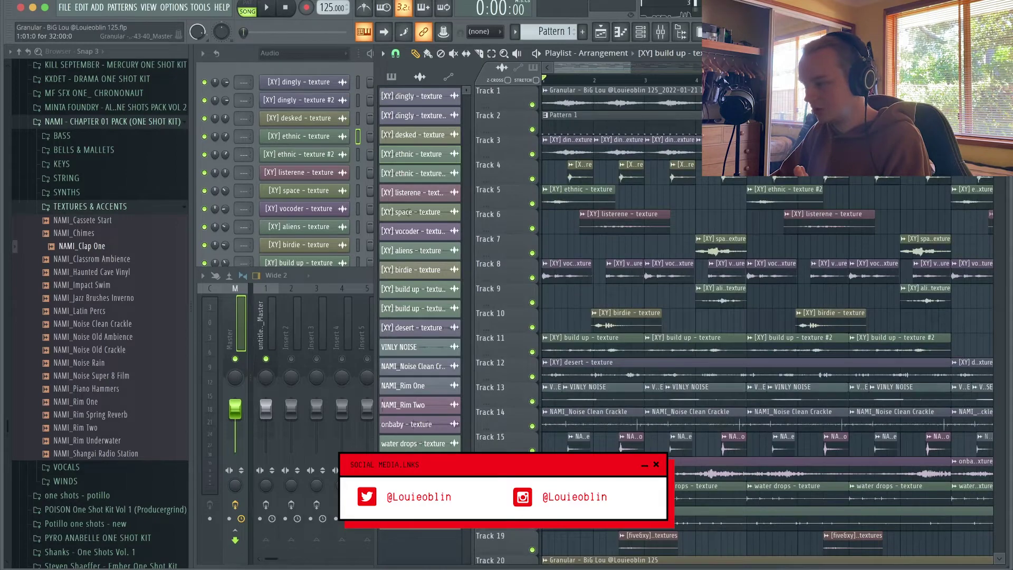
Inspect the effect slots on mixer insert 3
scroll(560, 239, down, 3)
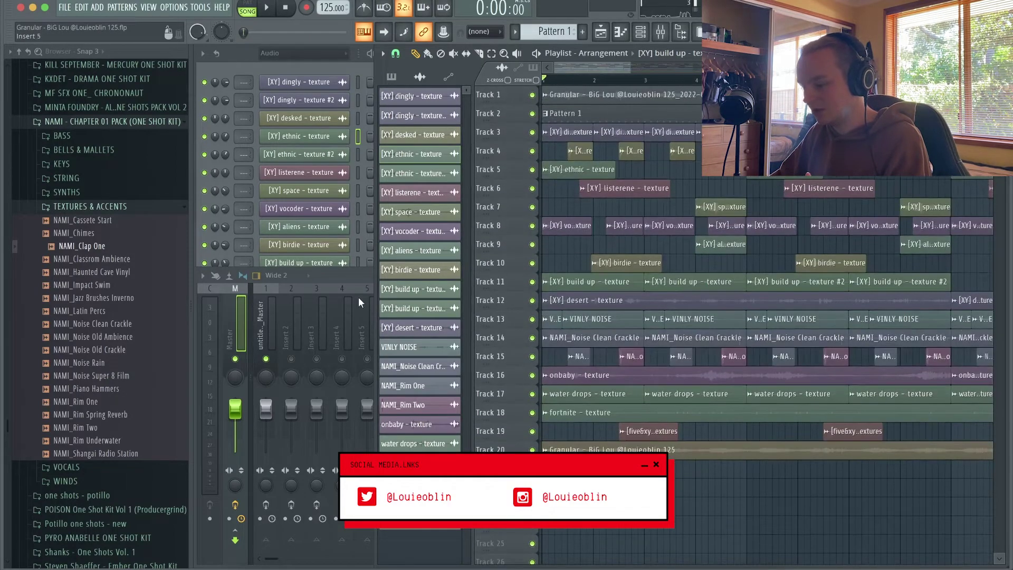
click(322, 319)
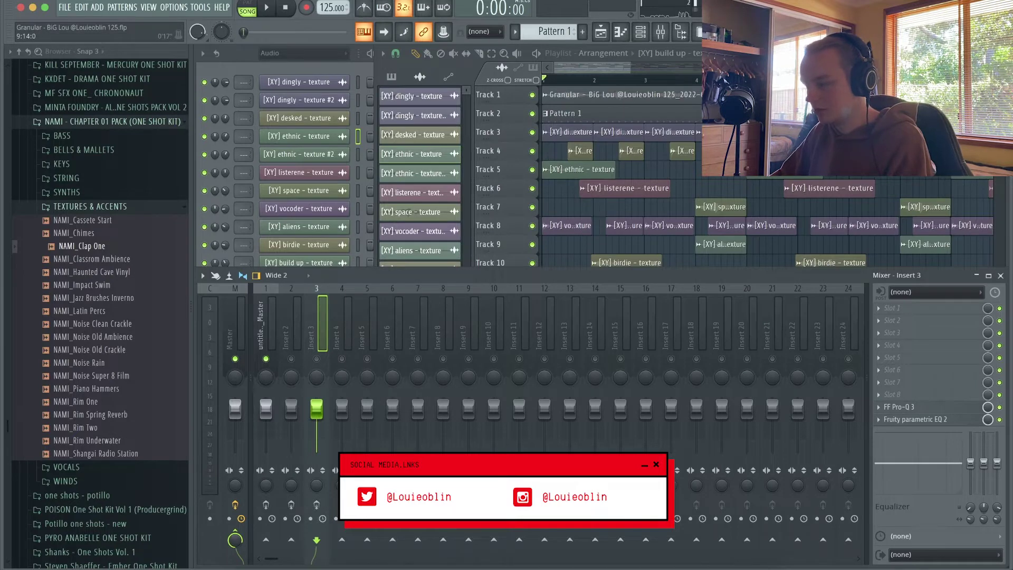
scroll(640, 248, up, 3)
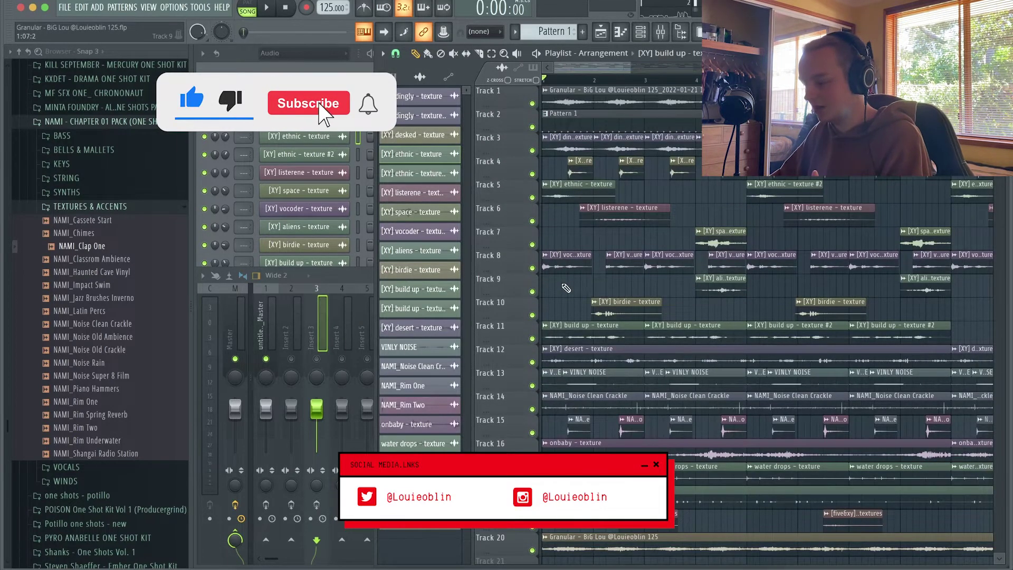
Audition the first [XY] desert texture clip on Track 12 and a VINLY NOISE clip on Track 13, each on its own
scroll(564, 280, down, 1)
scroll(565, 290, up, 1)
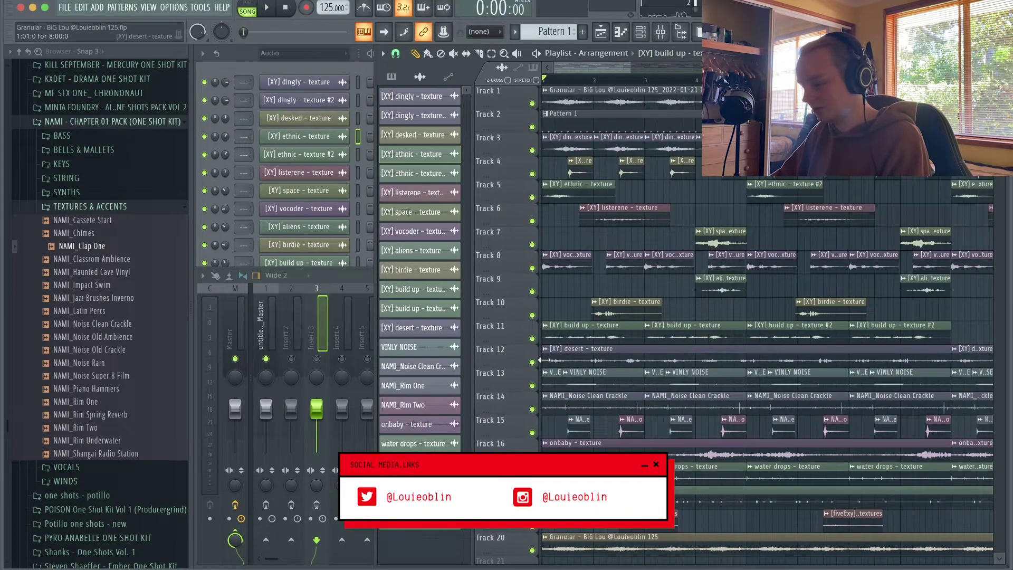
key(space)
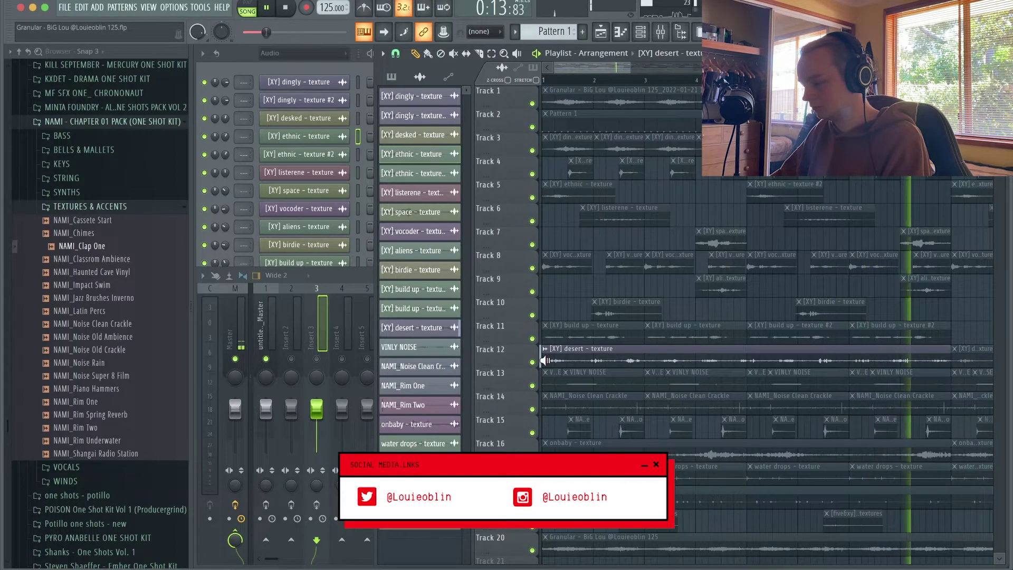
key(space)
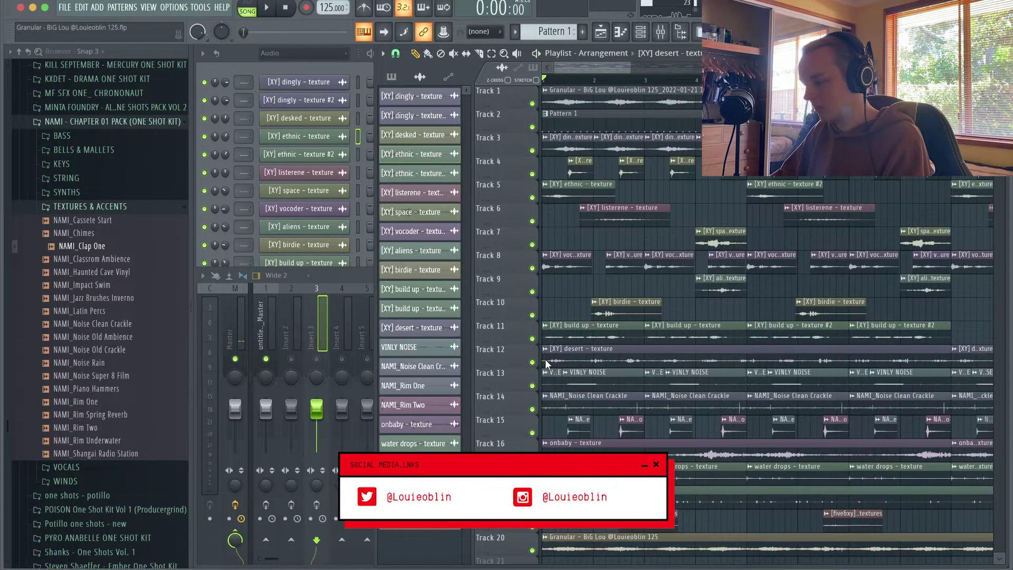
click(564, 384)
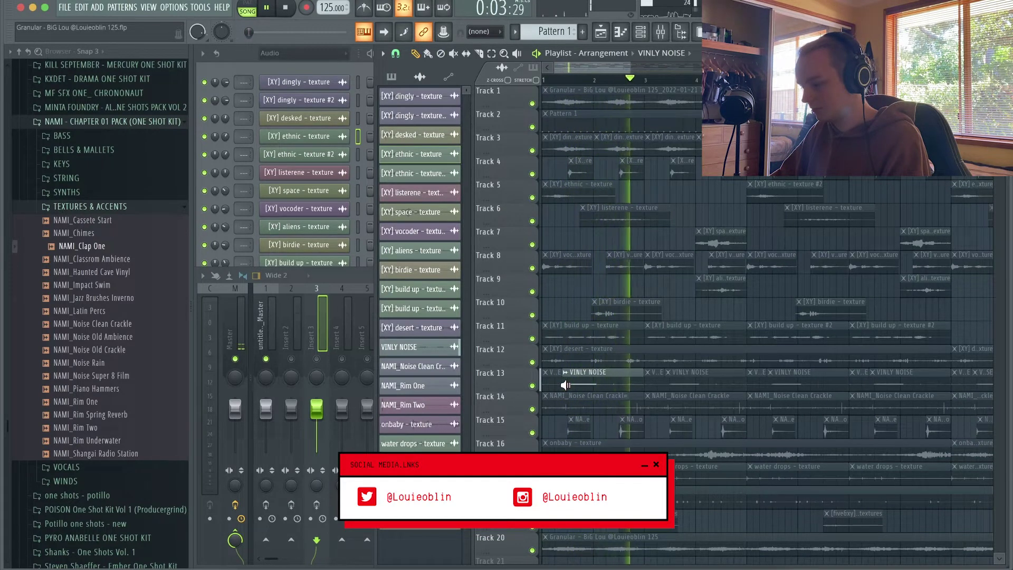
key(space)
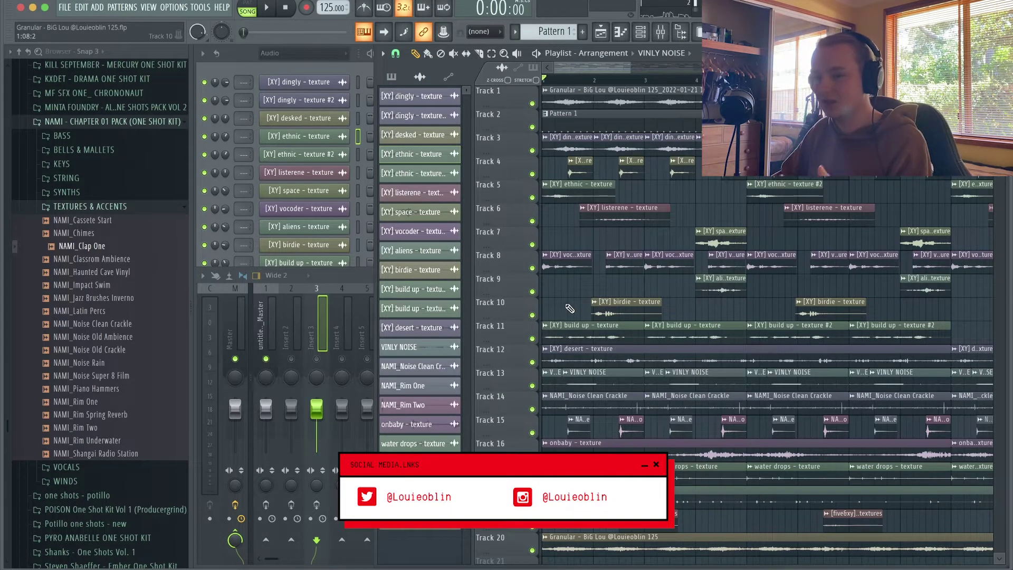
Audition the first NAMI_Noise Clean Crackle clip on Track 14 on its own
scroll(570, 309, down, 5)
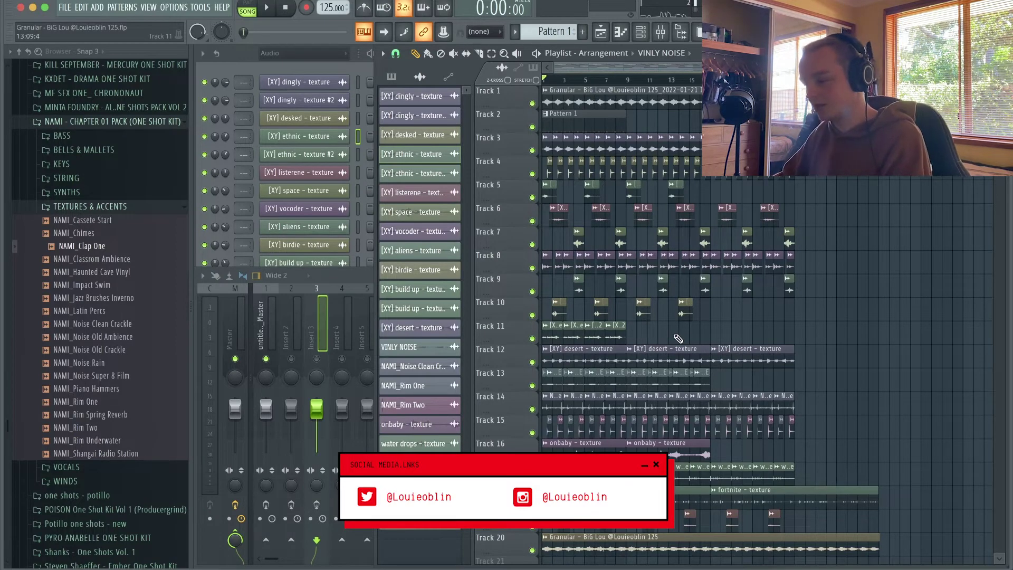
scroll(550, 353, up, 5)
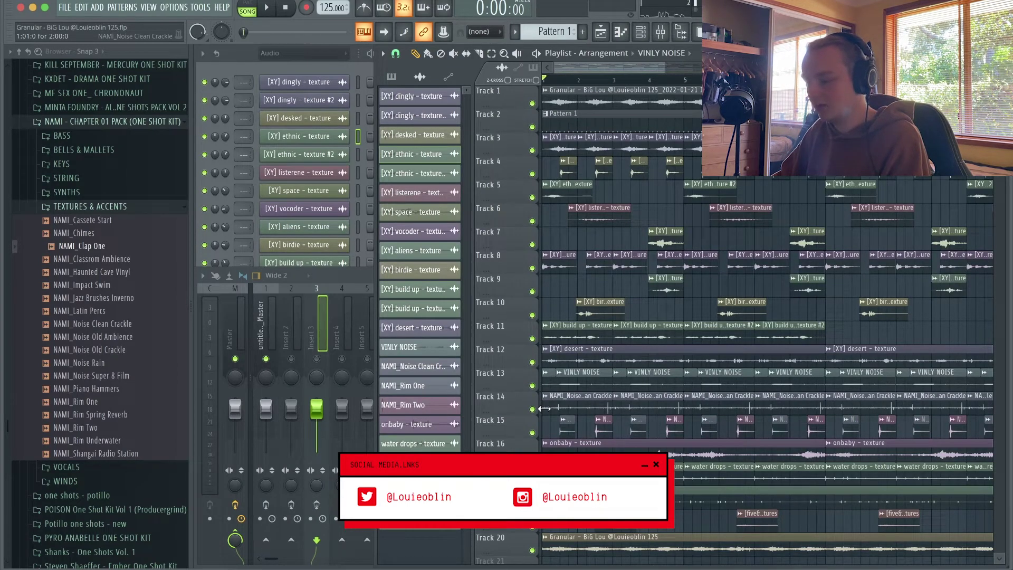
click(543, 408)
key(space)
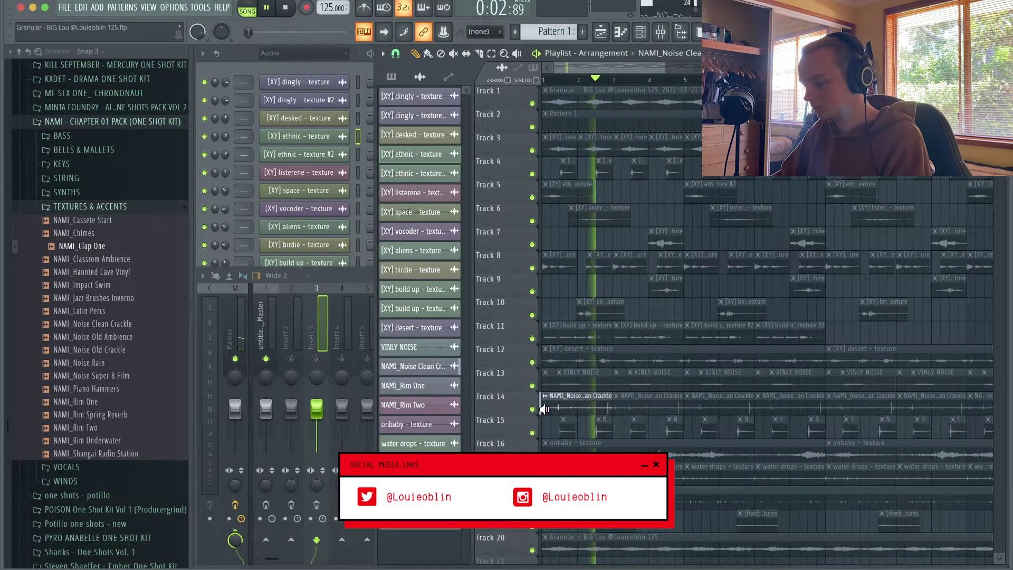
key(space)
key(space)
key(space)
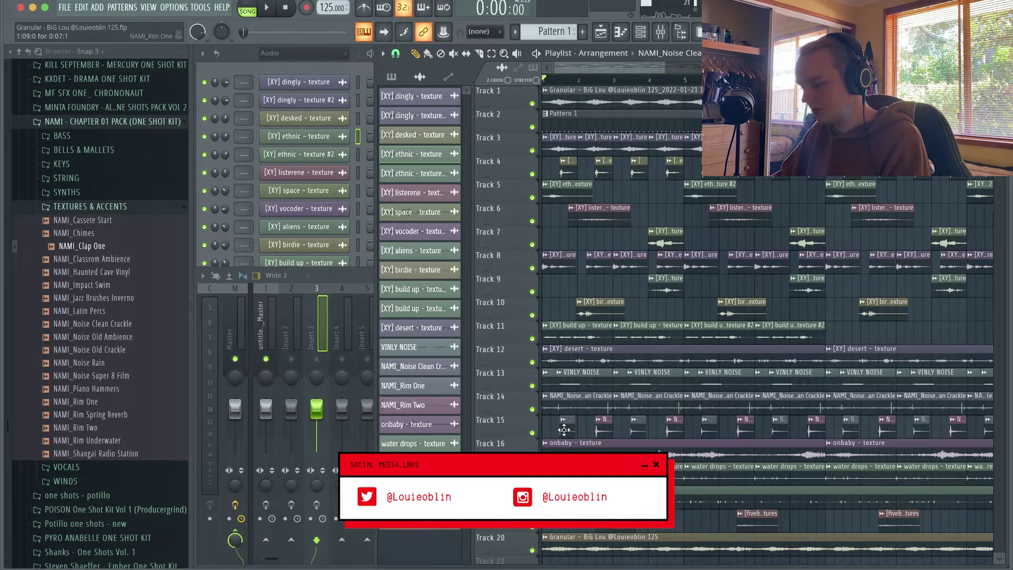
Audition the first NAMI_Rim One and NAMI_Rim Two clips on Track 15 separately
scroll(560, 433, up, 2)
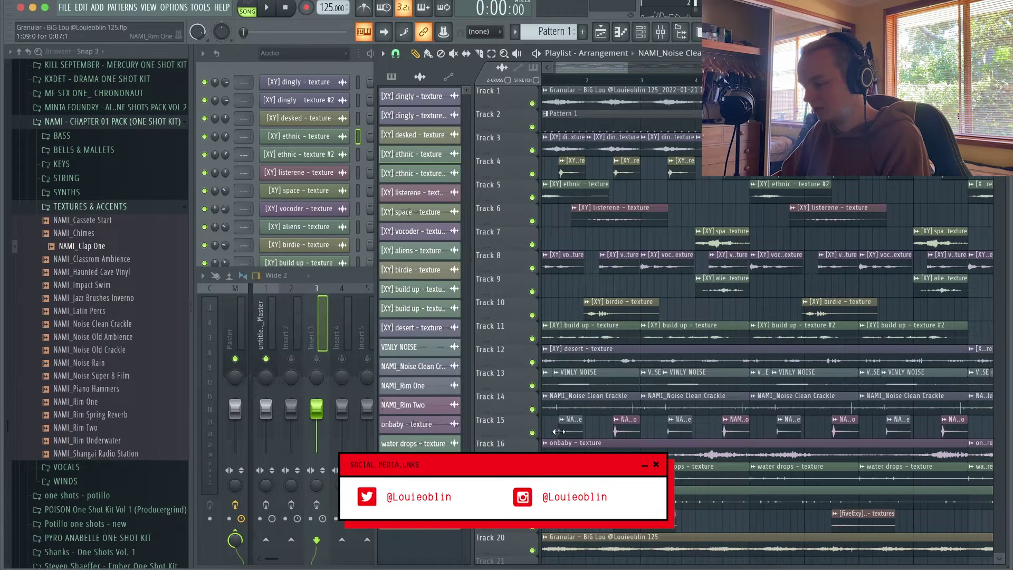
key(space)
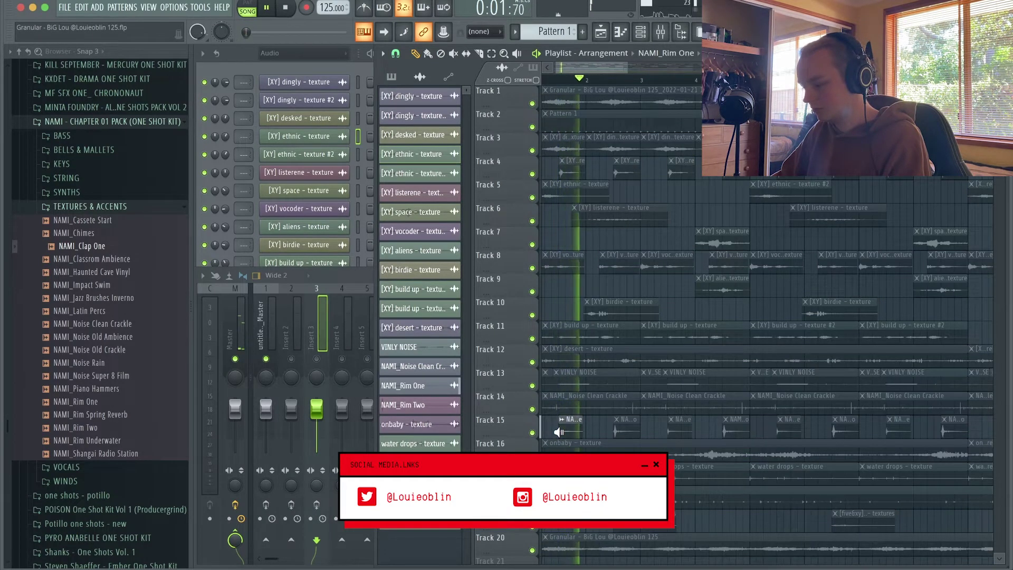
click(614, 432)
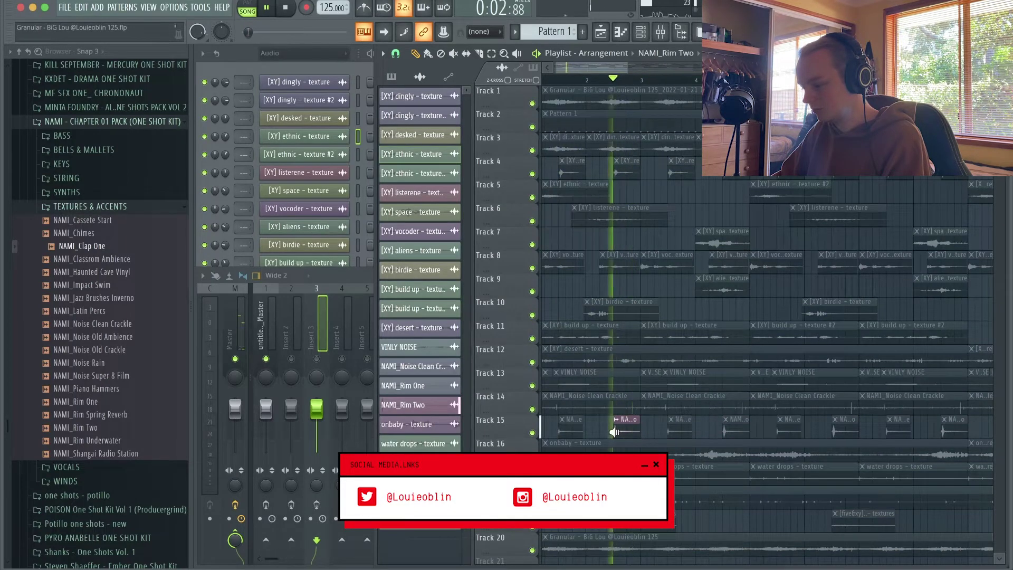
key(space)
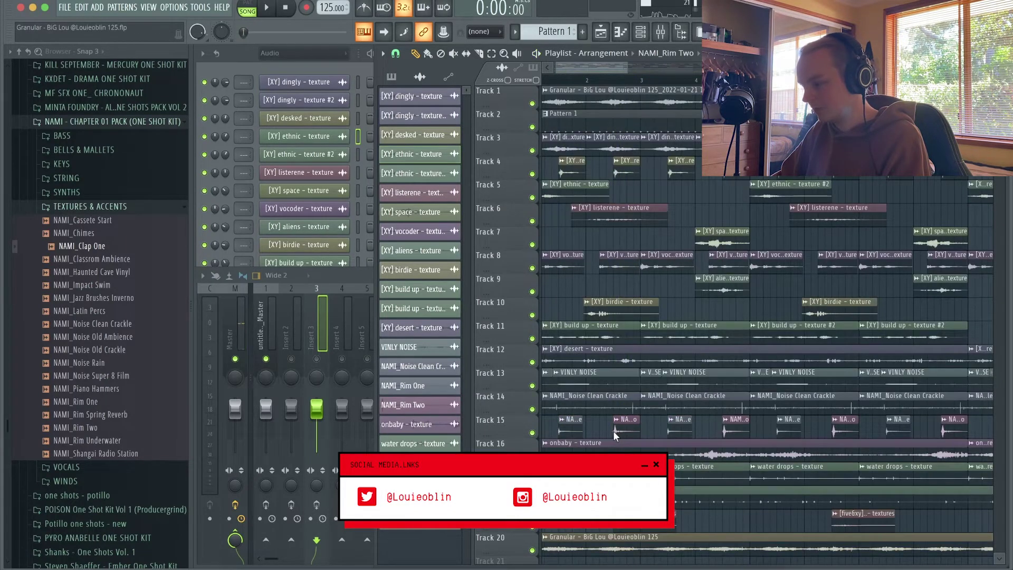
Audition the first onbaby texture clip on Track 16 on its own
scroll(575, 437, down, 2)
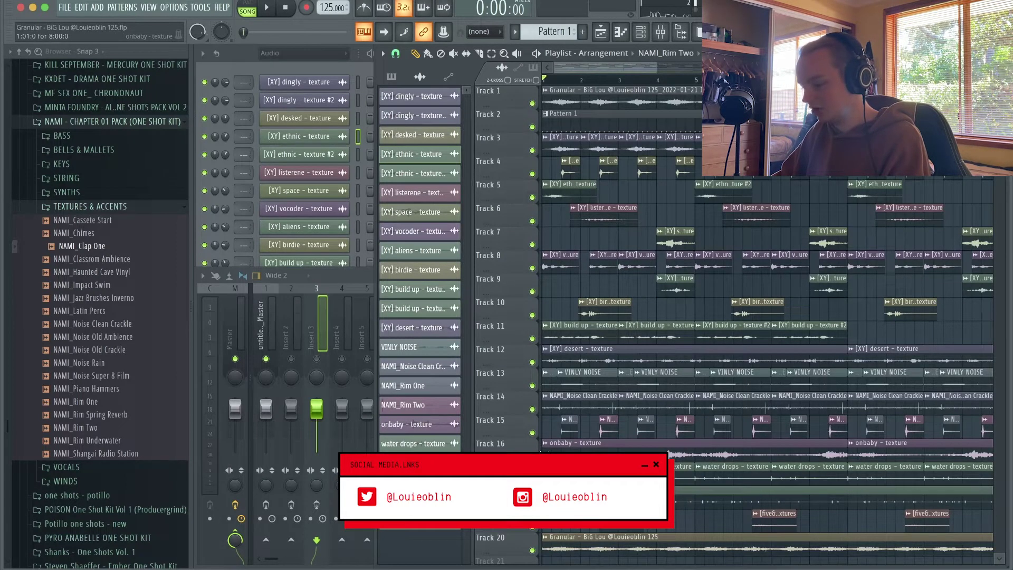
click(541, 450)
key(space)
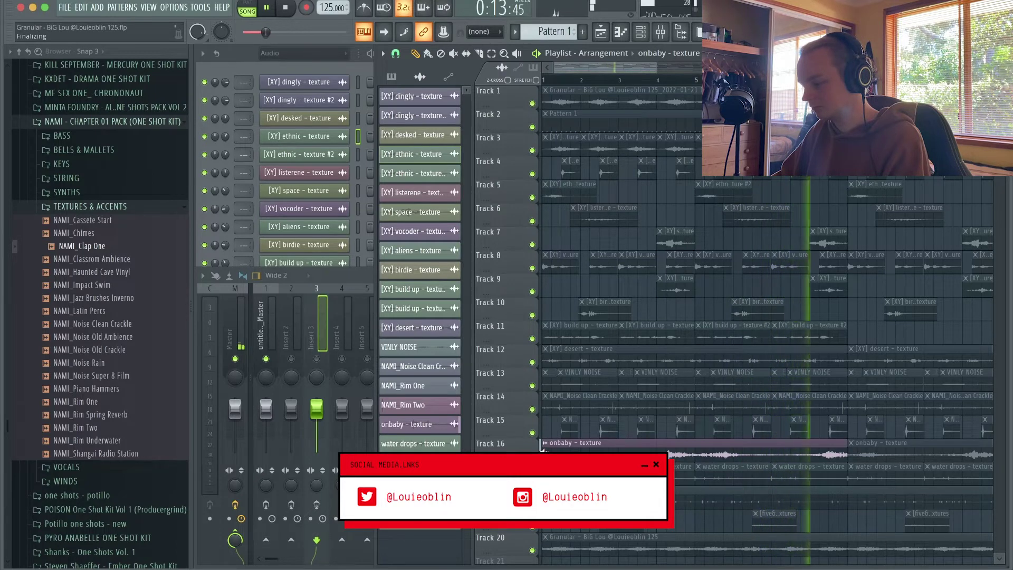
key(space)
Audition the first water drops texture clip on Track 17 on its own
scroll(559, 414, down, 3)
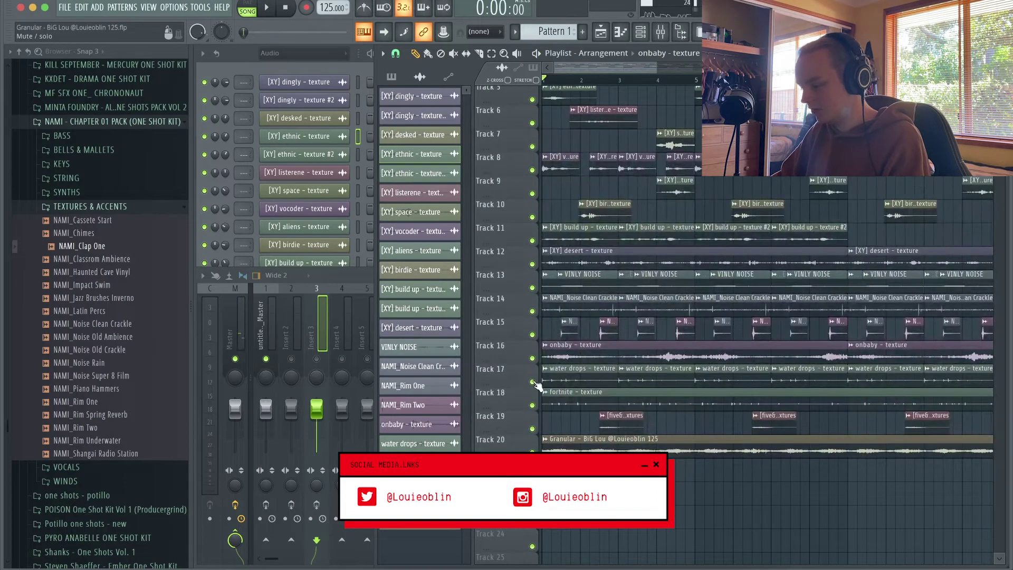
scroll(543, 389, up, 2)
scroll(543, 389, up, 1)
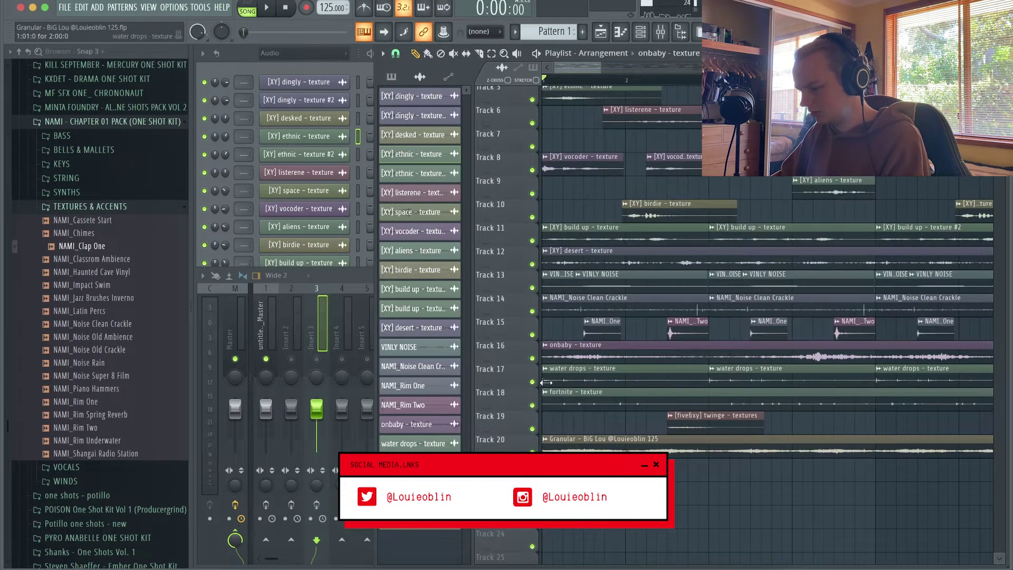
scroll(542, 384, up, 1)
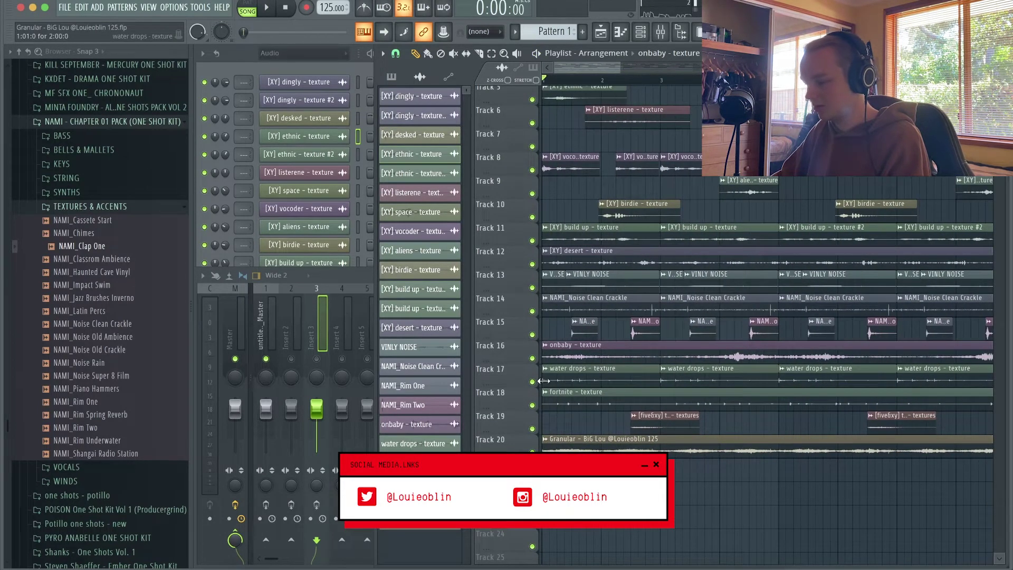
click(543, 381)
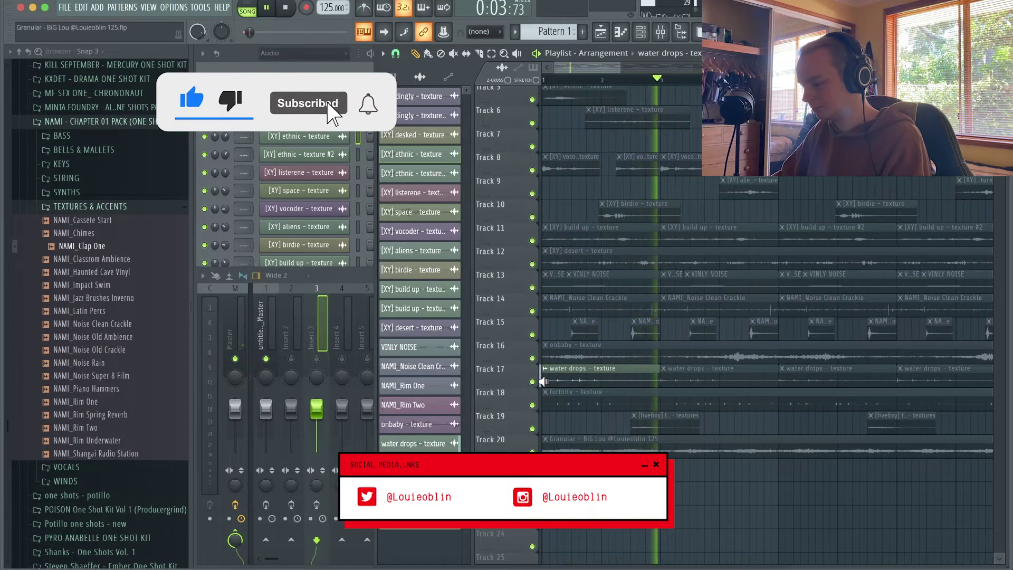
key(space)
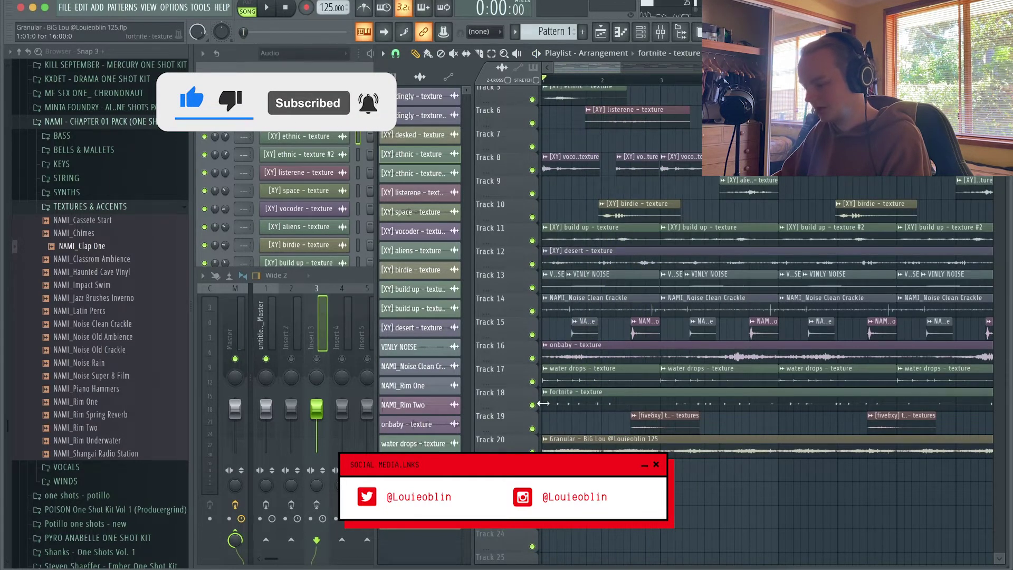
Audition the fortnite texture clip on Track 18 and the first [five&xy] twinge clip on Track 19, each on its own
click(542, 403)
key(space)
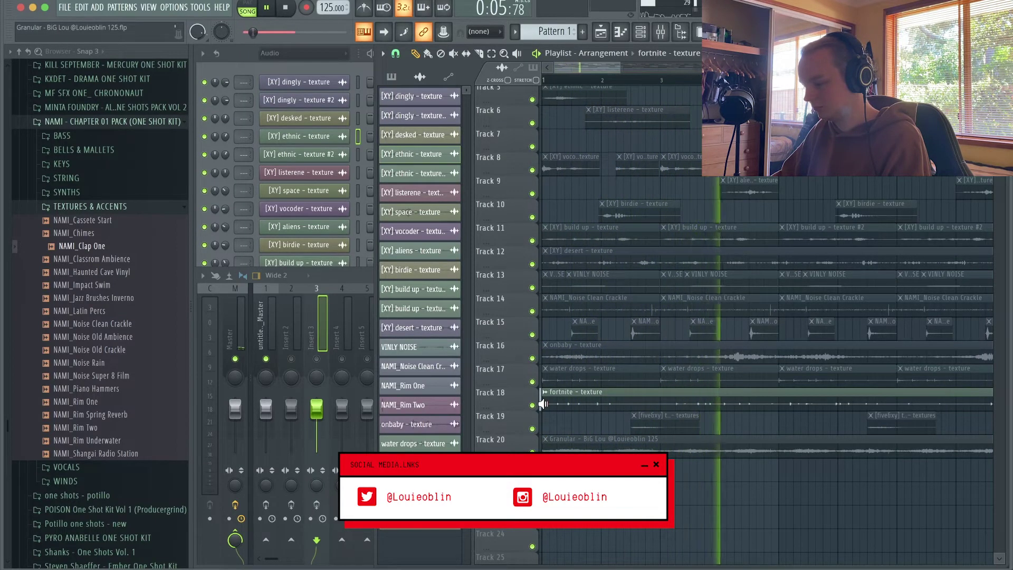
click(545, 410)
key(space)
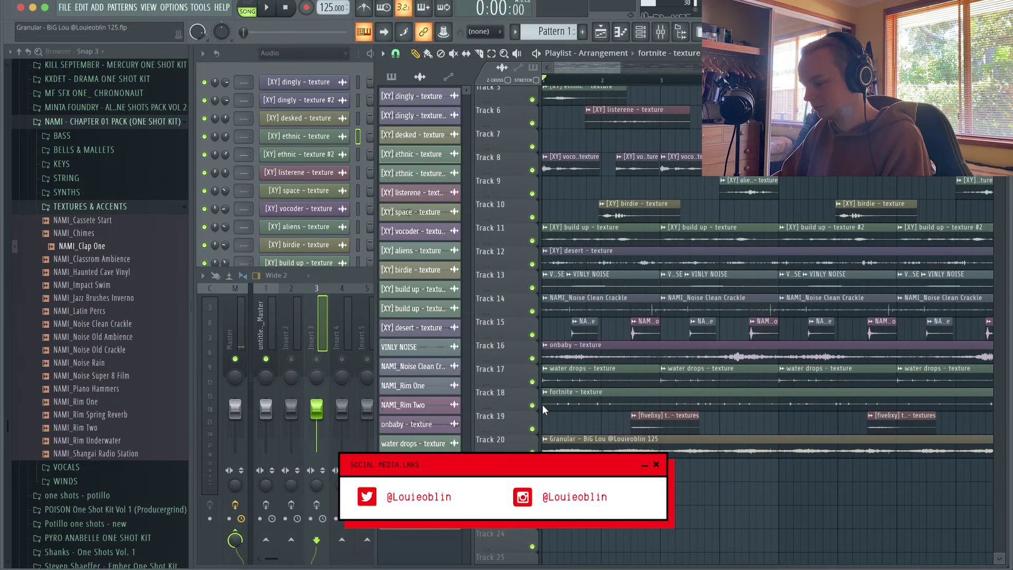
click(632, 430)
key(space)
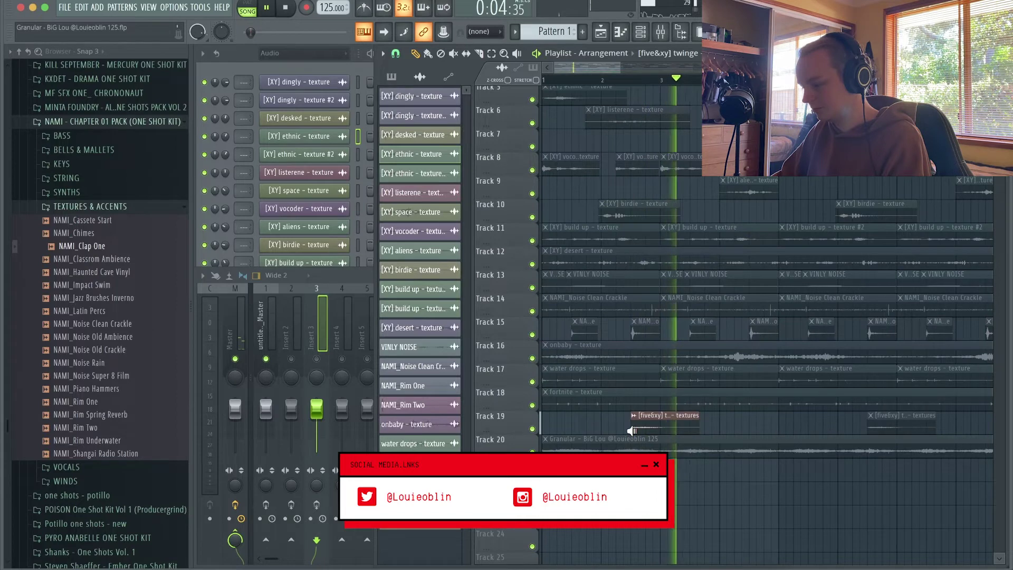
Check the time stretching settings of the Granular master audio clip on Track 1, closing its channel settings when done
scroll(636, 428, down, 5)
scroll(635, 427, up, 3)
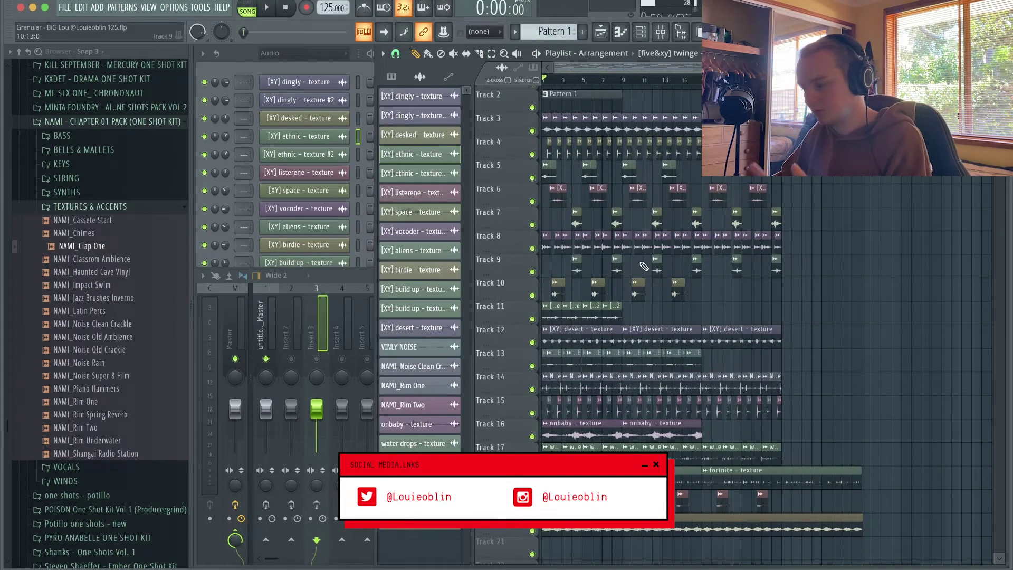
scroll(641, 262, up, 1)
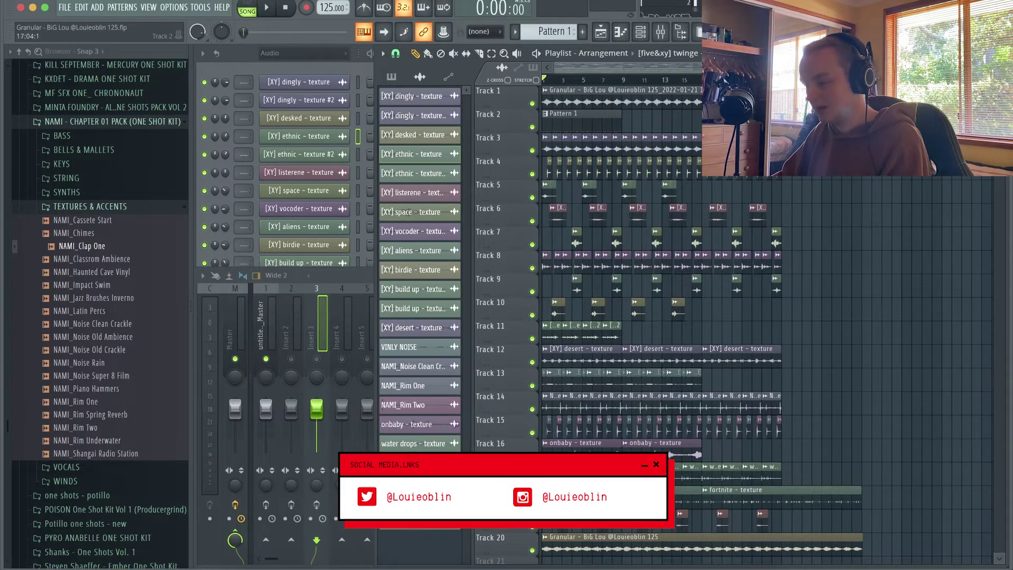
double_click(597, 100)
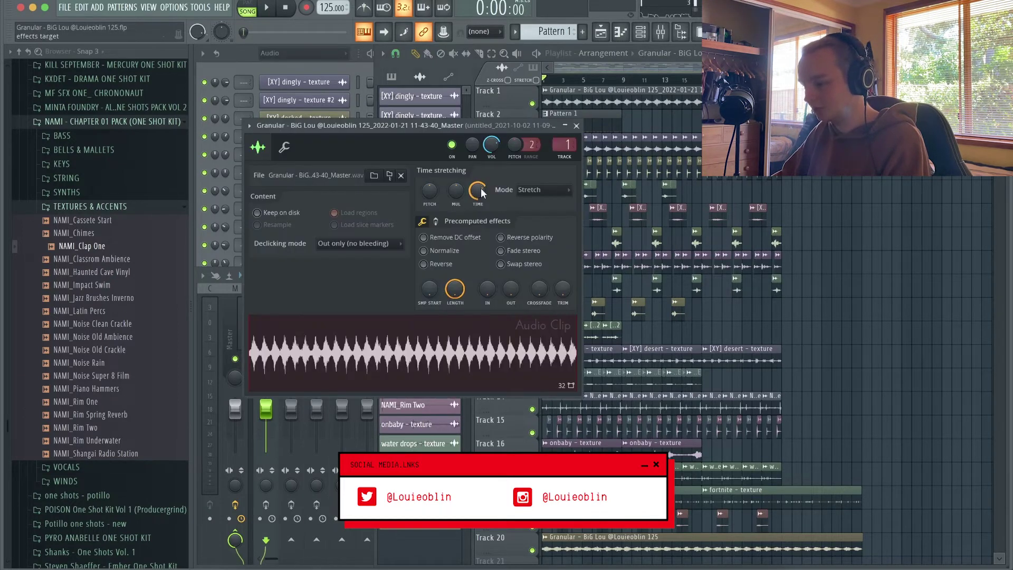
click(576, 125)
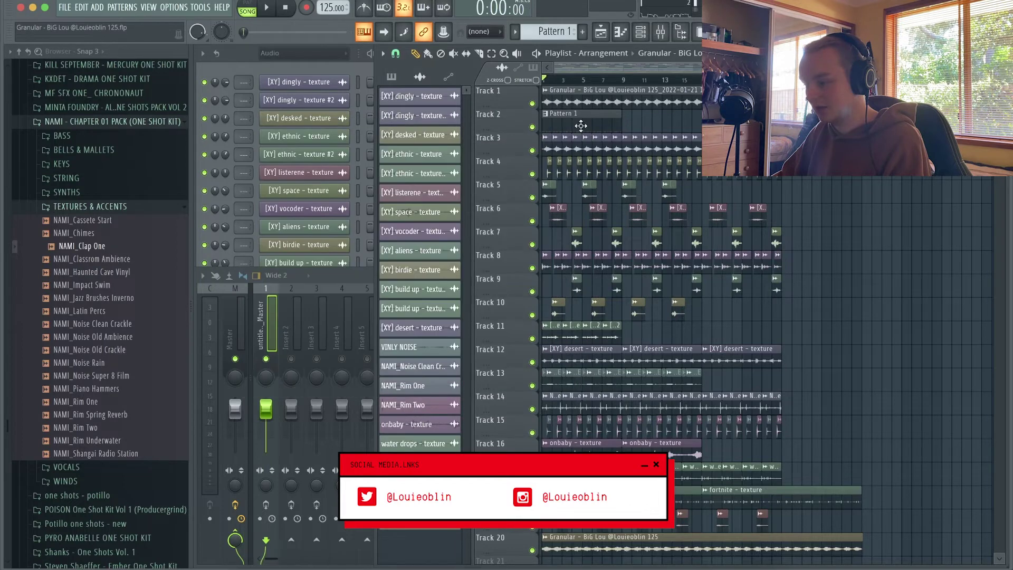
Inspect the EffectRack preset list and the Little AlterBoy settings on the master sample's mixer insert 1, closing both plugins
click(313, 288)
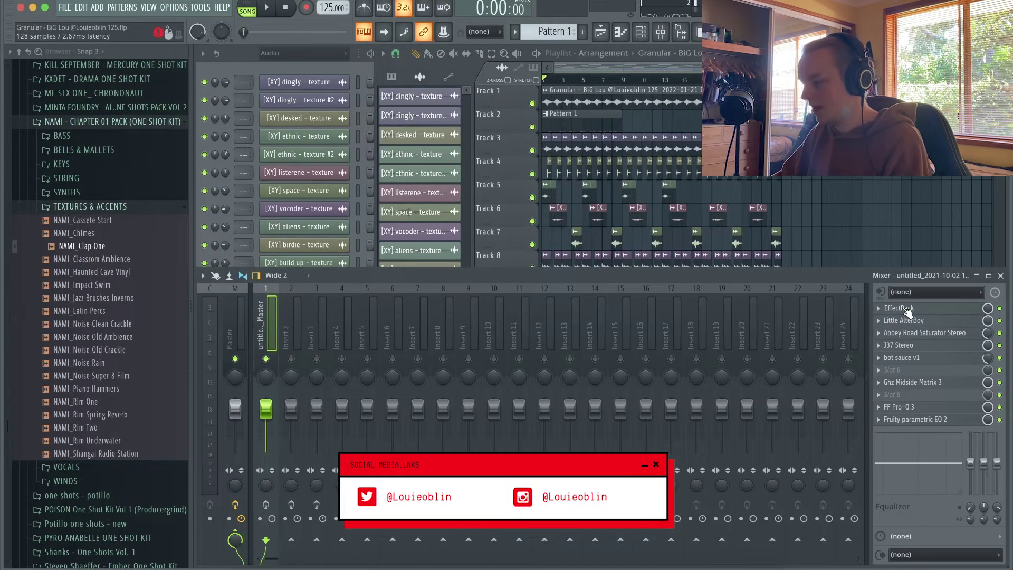
click(901, 310)
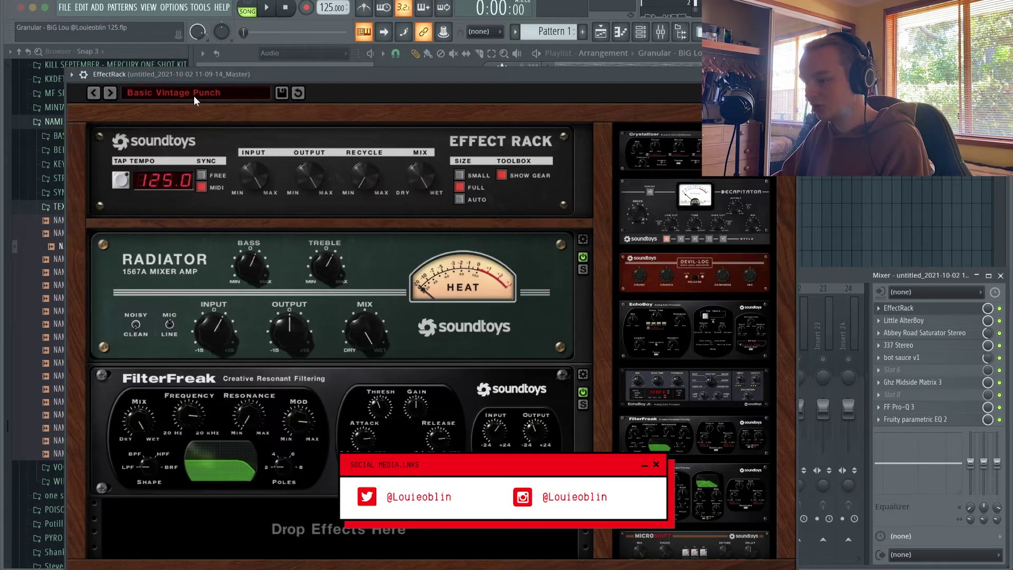
click(163, 96)
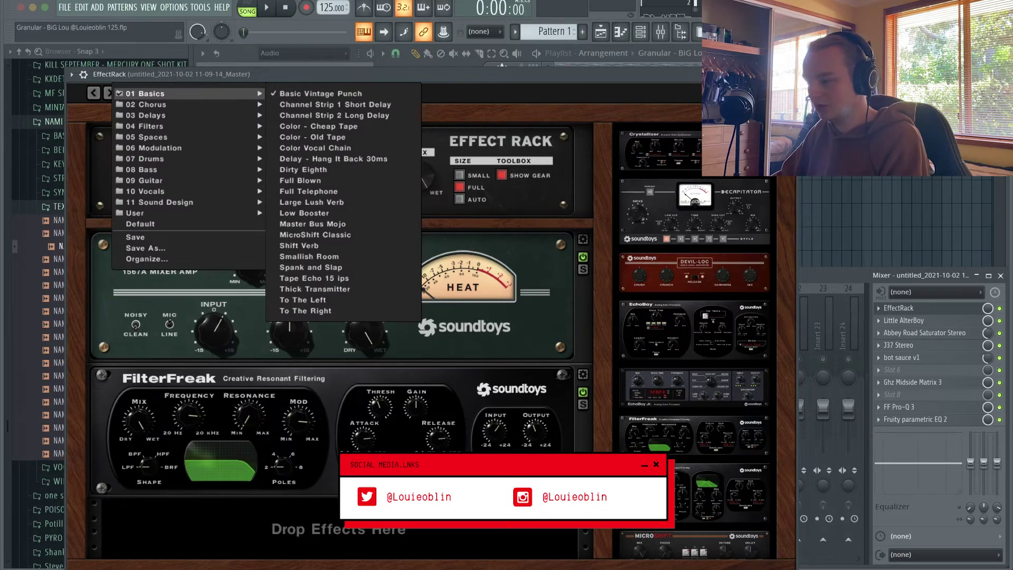
click(790, 74)
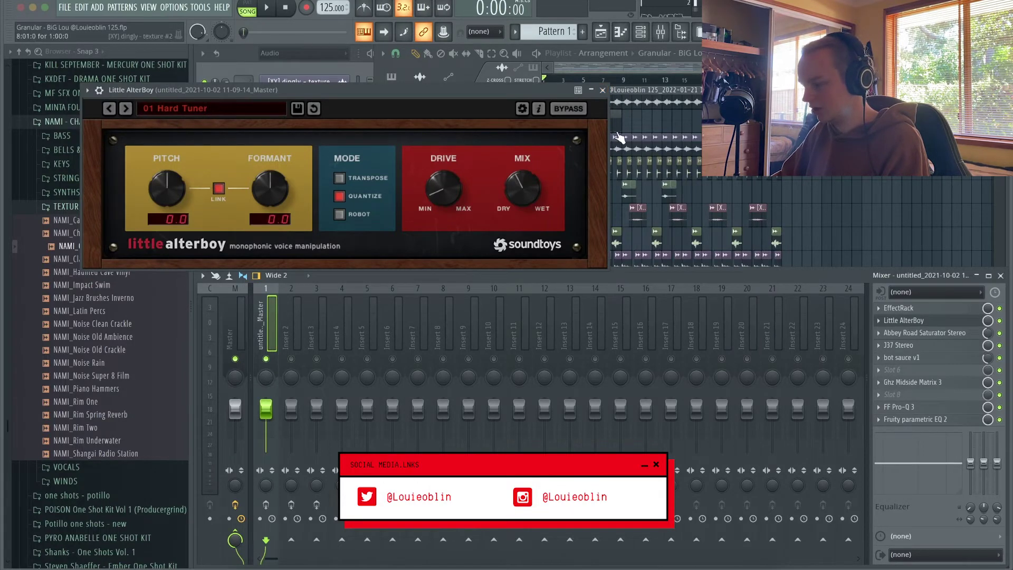
click(602, 90)
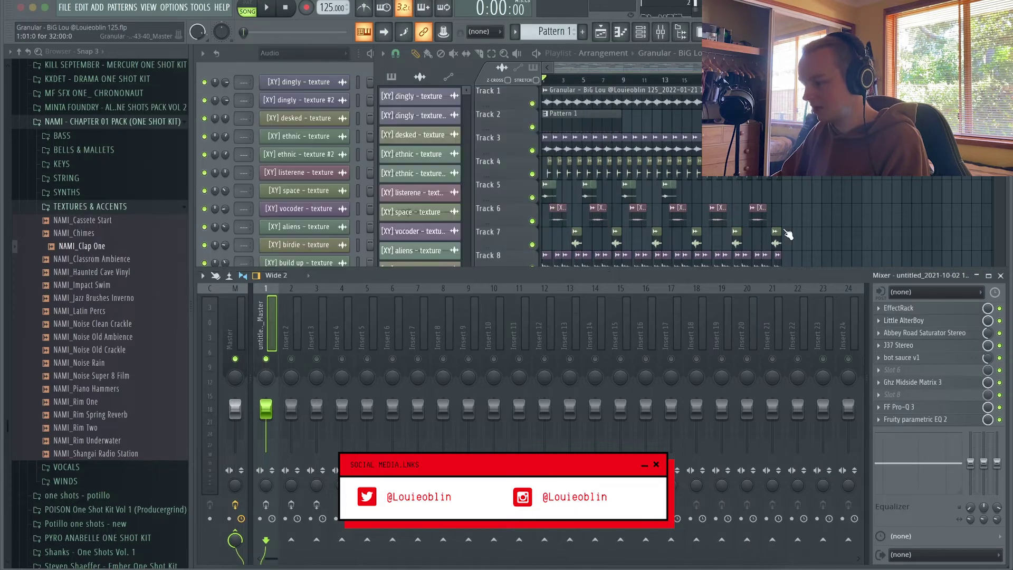
Inspect the Abbey Road Saturator Stereo and J37 Stereo settings on mixer insert 1, closing each plugin when done
click(922, 333)
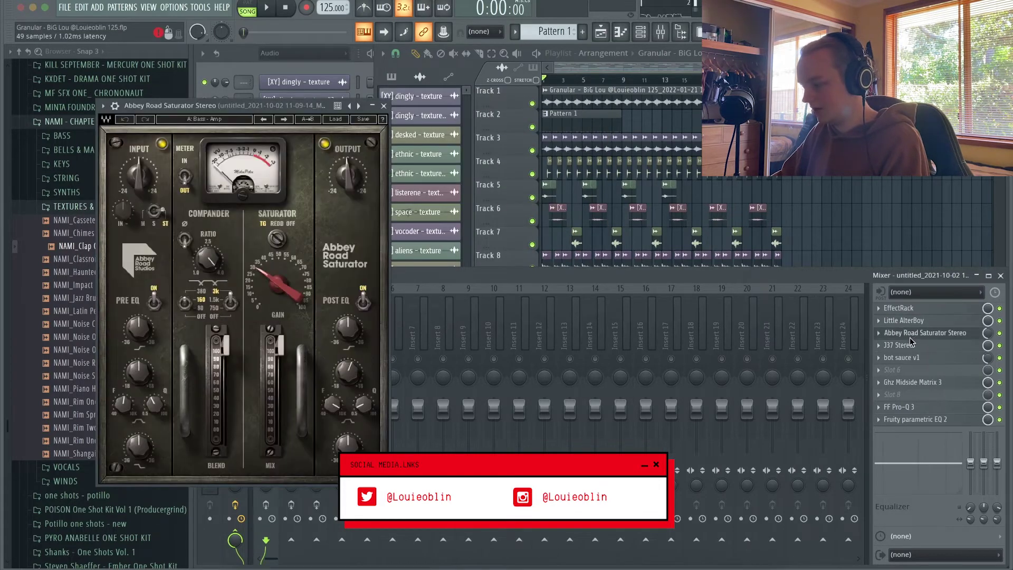
click(384, 106)
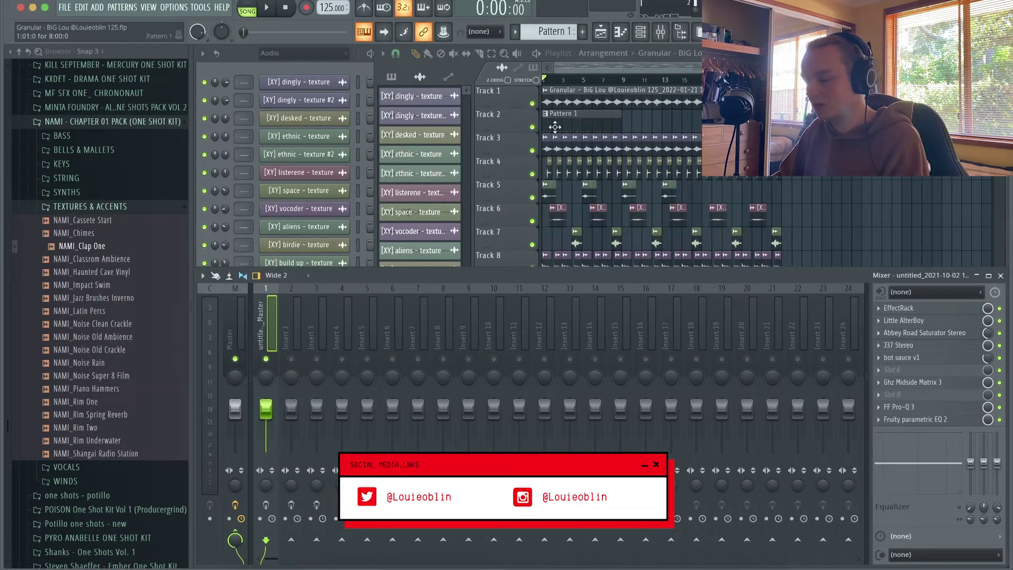
click(905, 347)
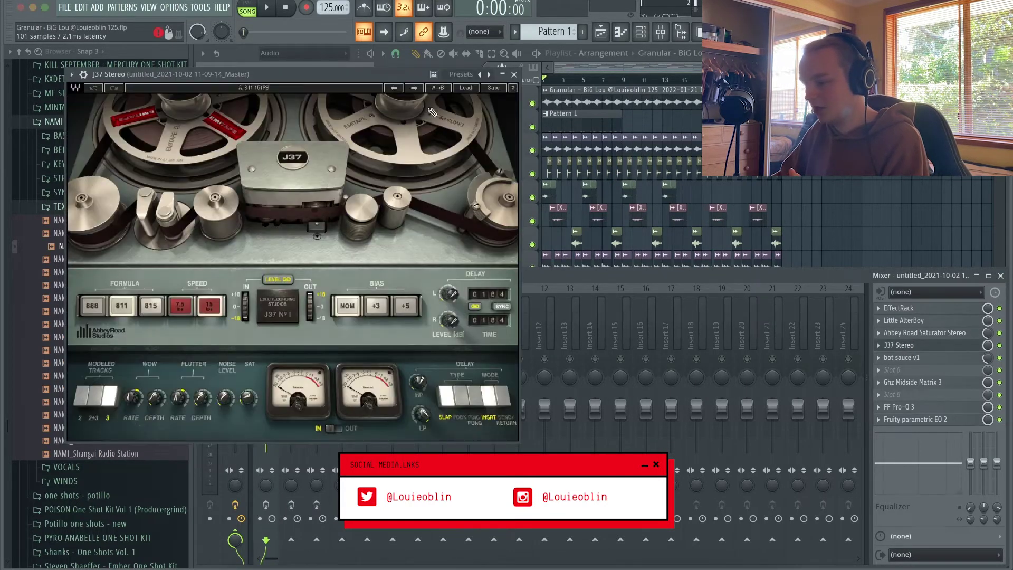
click(514, 74)
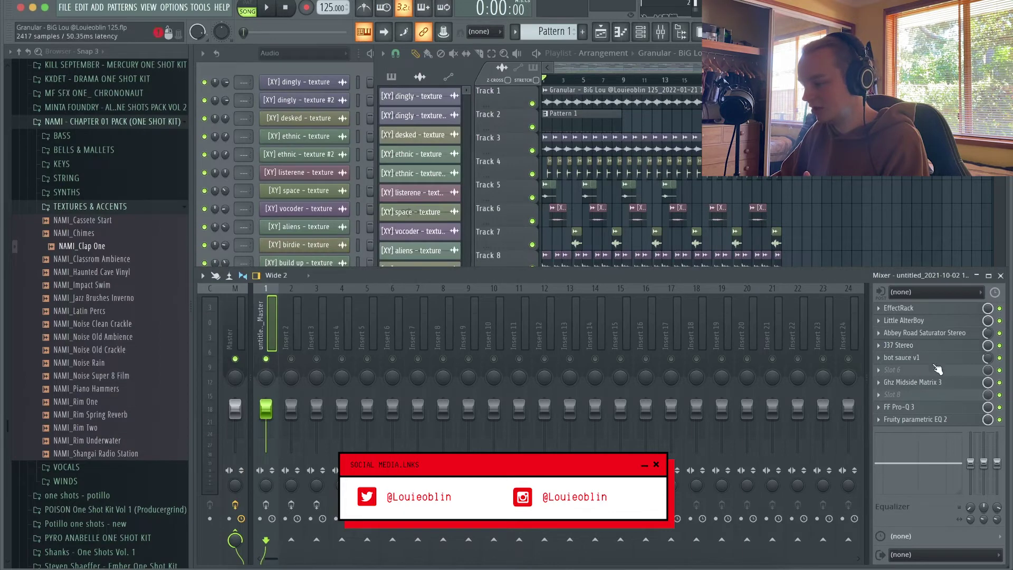
Check the bot sauce v1 time and volume slots and the Ghz Midside Matrix 3 mid and side levels, closing both plugins
click(905, 357)
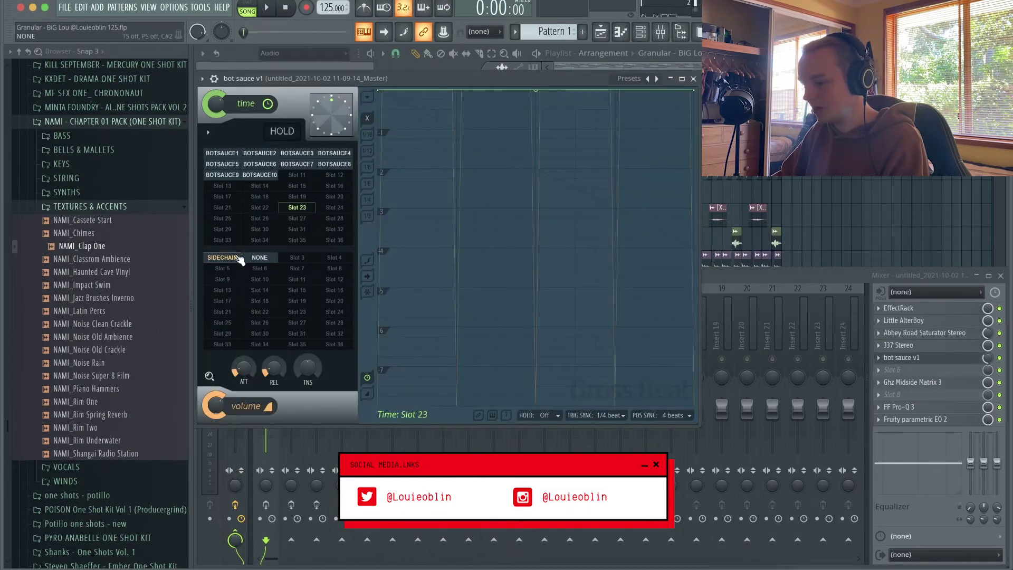
click(694, 78)
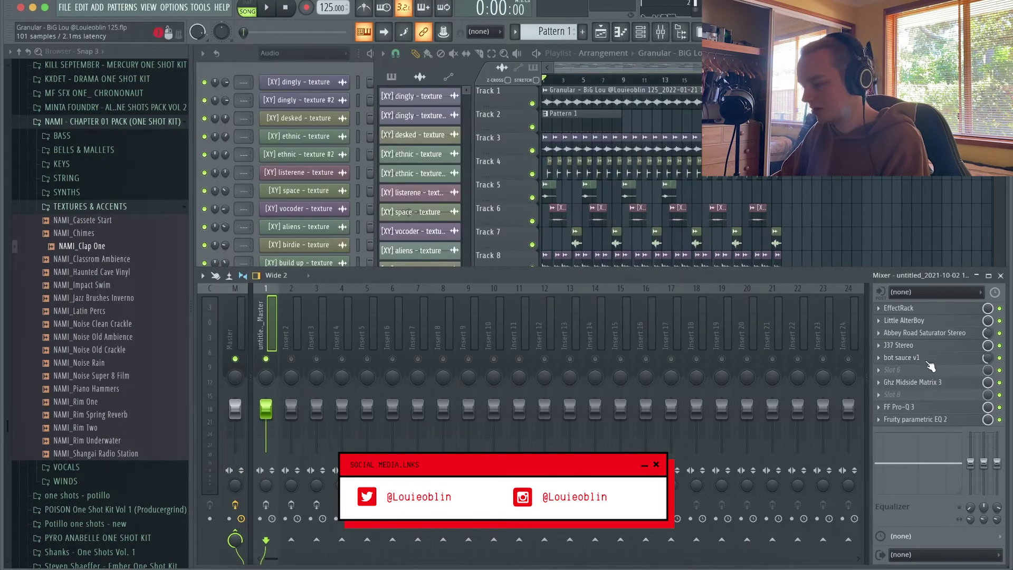
click(918, 385)
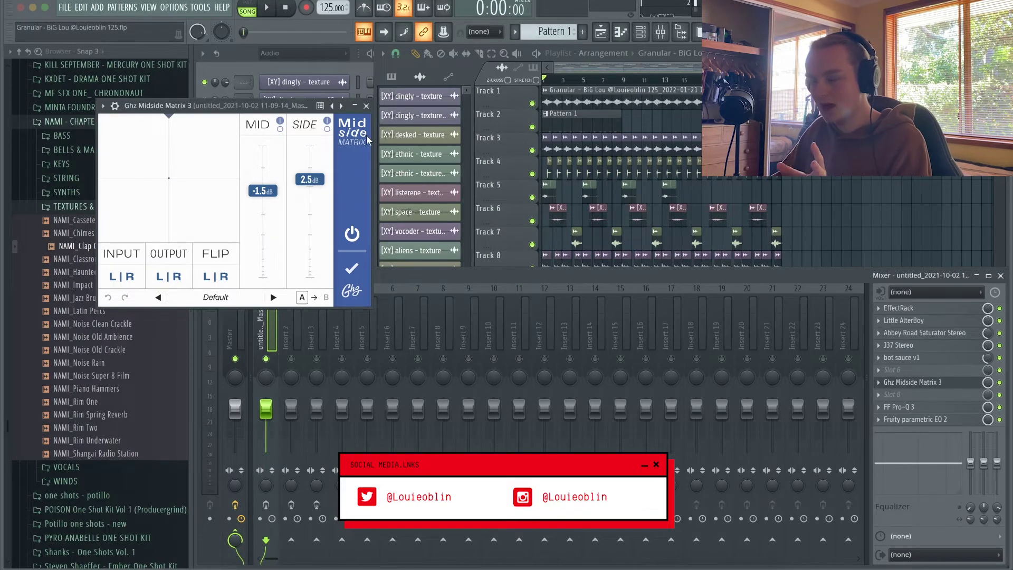
click(367, 106)
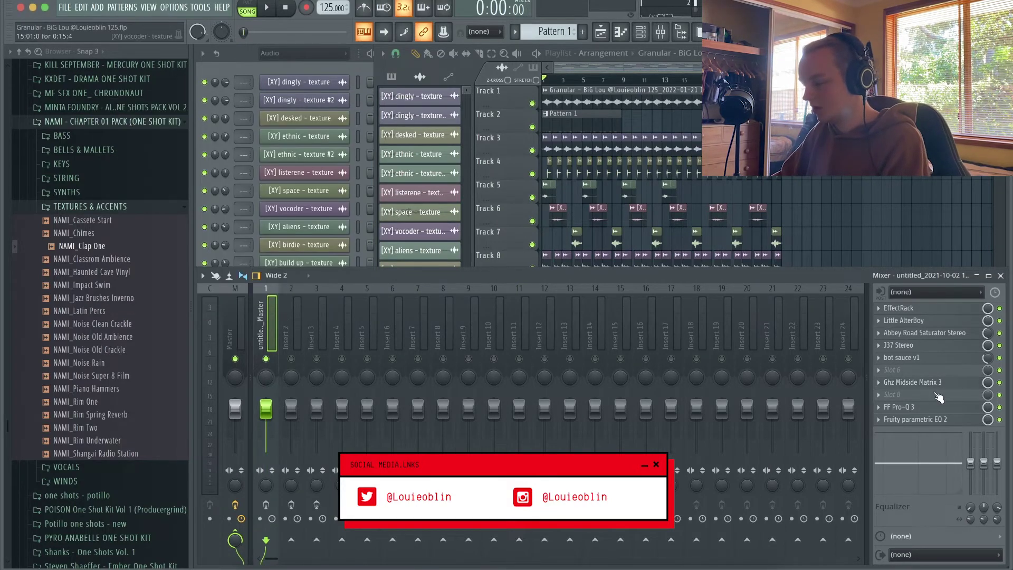
Examine the FF Pro-Q 3 filter curve on insert 1, close the plugin, and bring the playlist arrangement back in front of the mixer
click(899, 407)
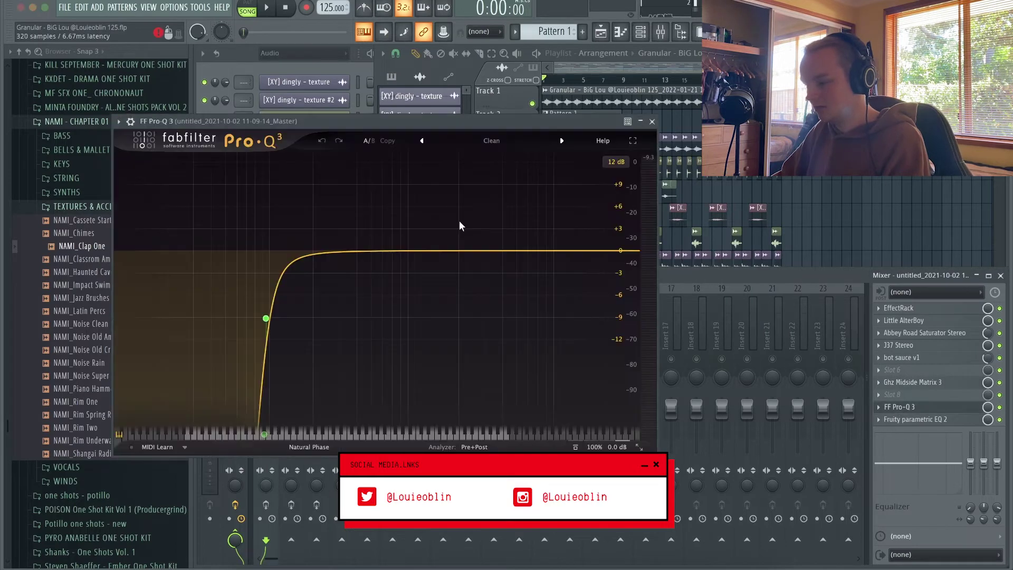
click(652, 122)
key(F9)
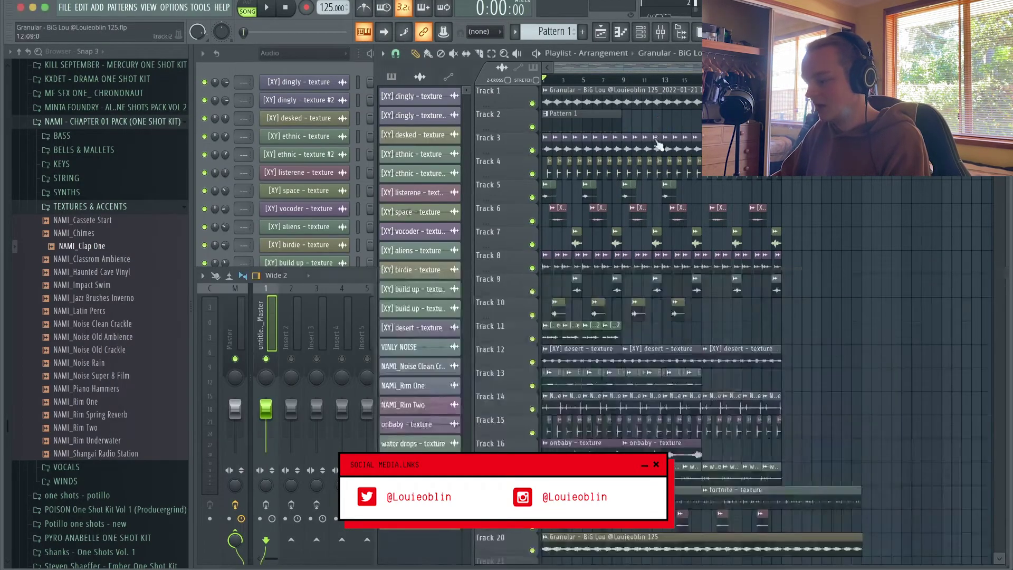